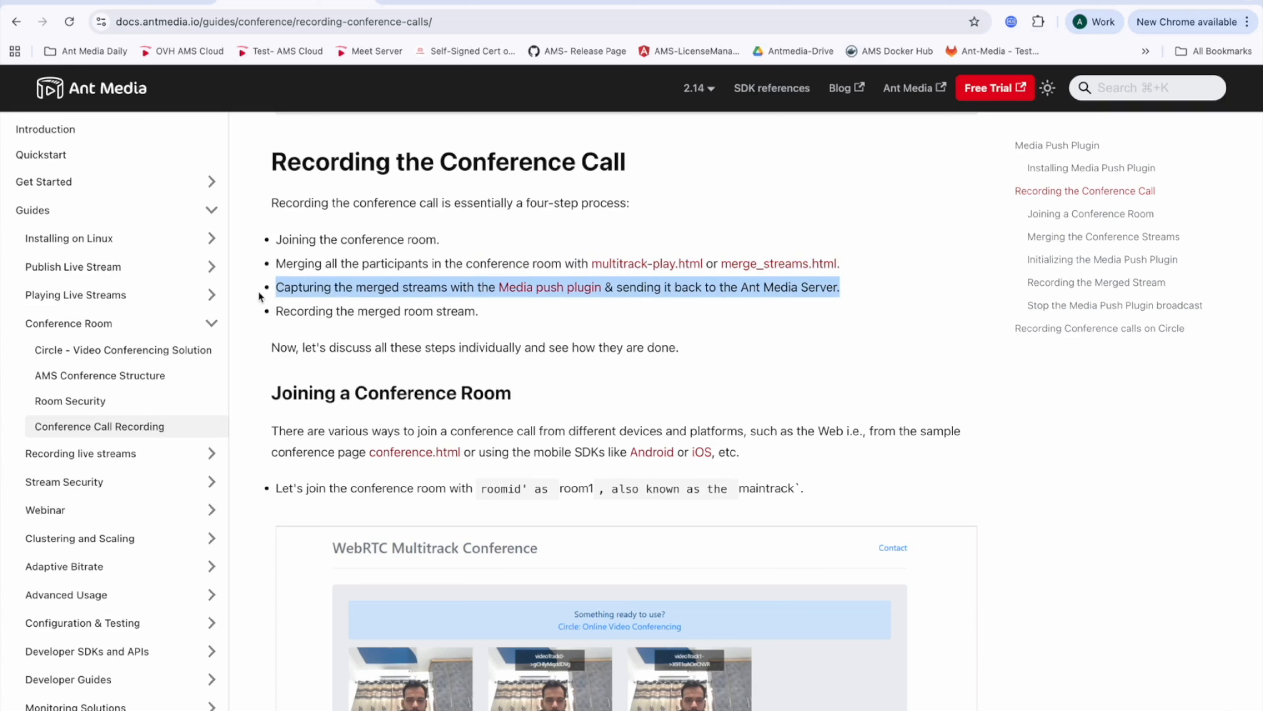
# Step: Read the four-step recording process and the Joining a Conference Room section of the conference recording guide
pyautogui.click(646, 305)
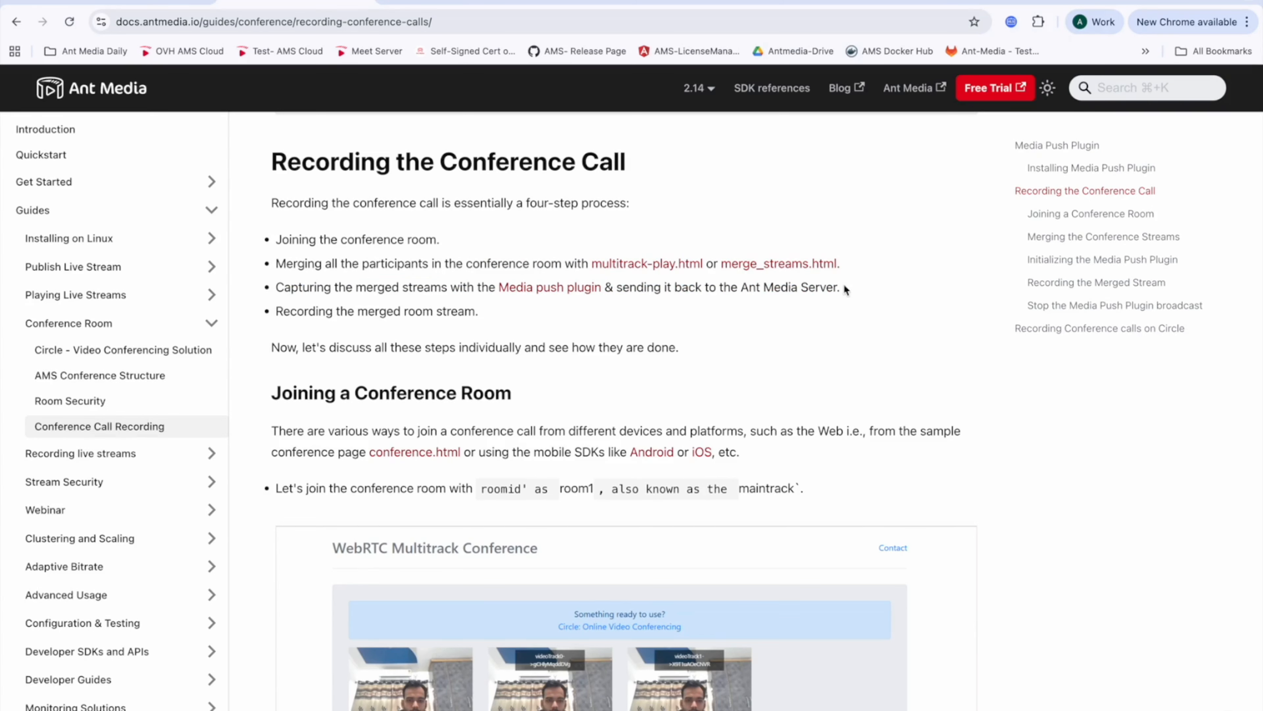
pyautogui.moveTo(493, 313); pyautogui.dragTo(279, 312)
pyautogui.click(492, 316)
pyautogui.scroll(-3, 637, 390)
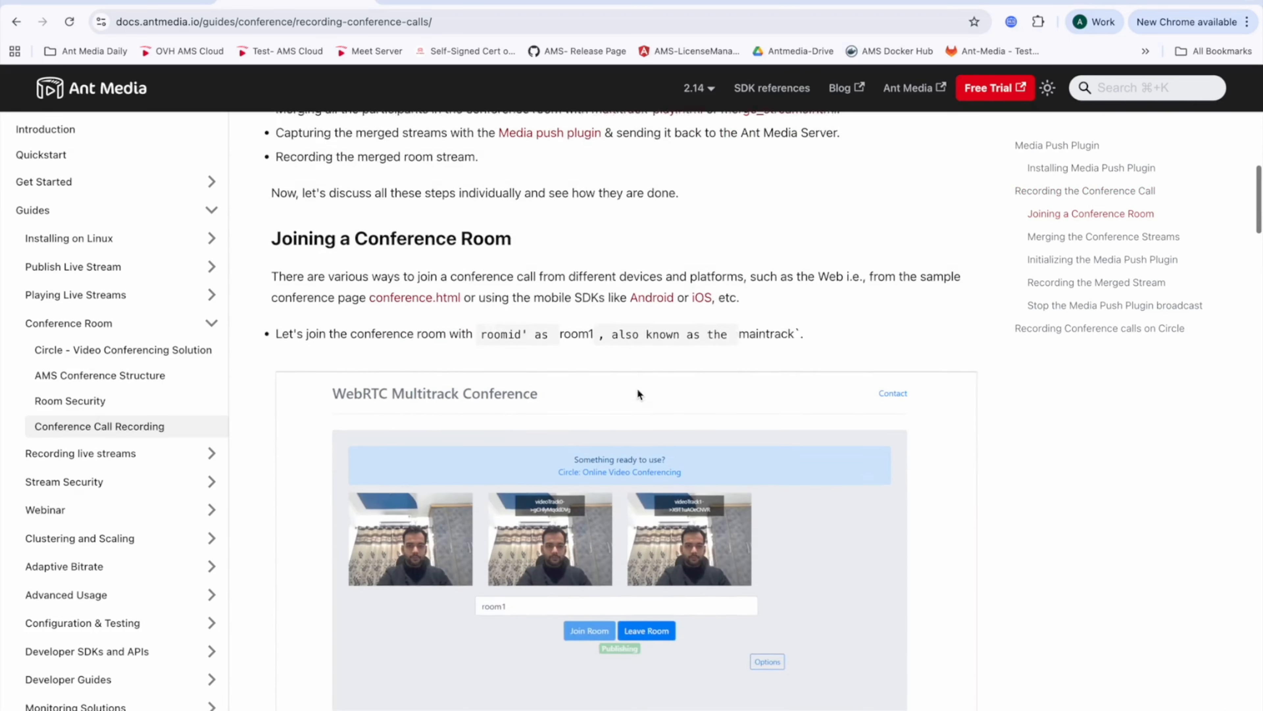
pyautogui.scroll(-2, 638, 394)
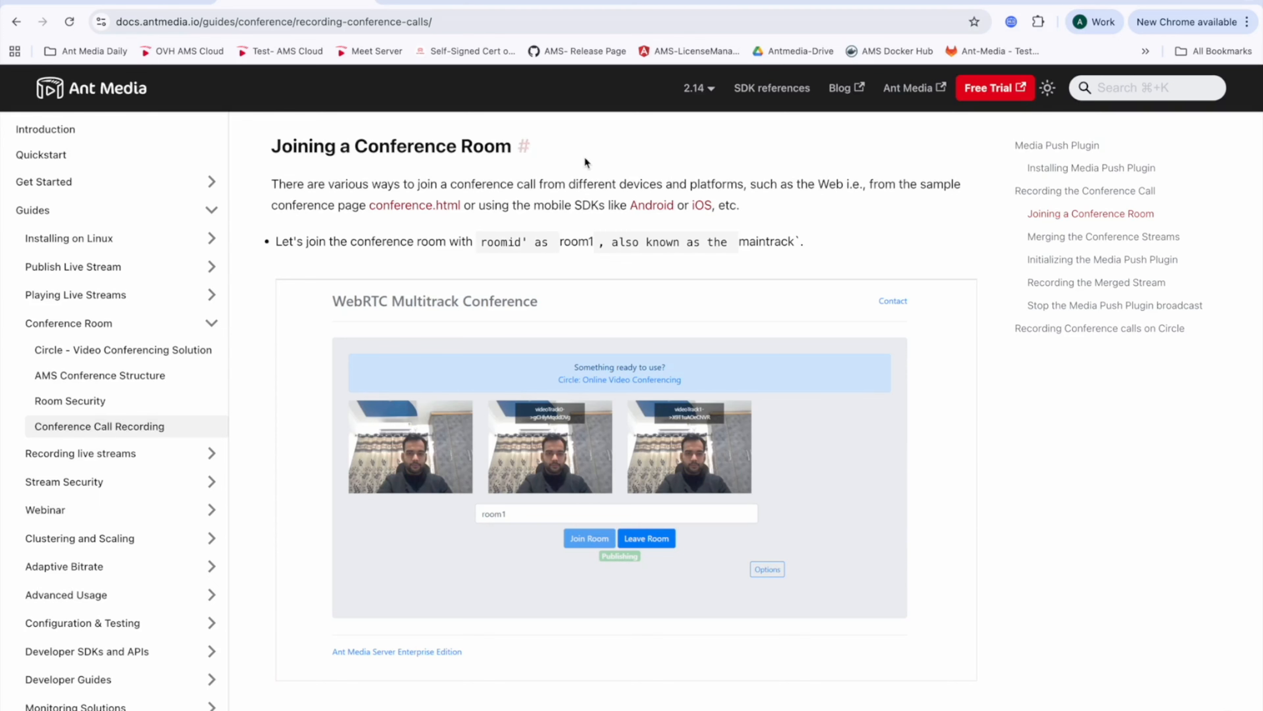
# Step: Switch to the WebRTC Multitrack Conference page tab and reload it to start the camera preview
pyautogui.click(609, 8)
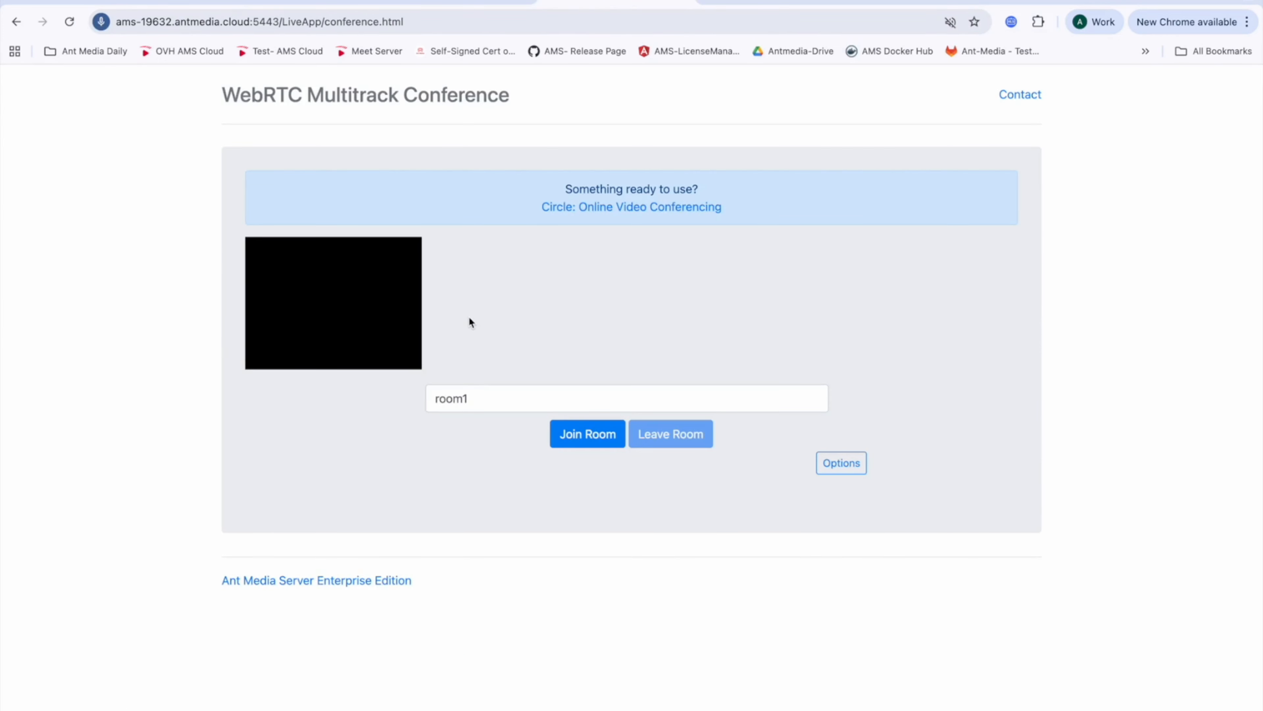
pyautogui.click(418, 22)
pyautogui.press('Return')
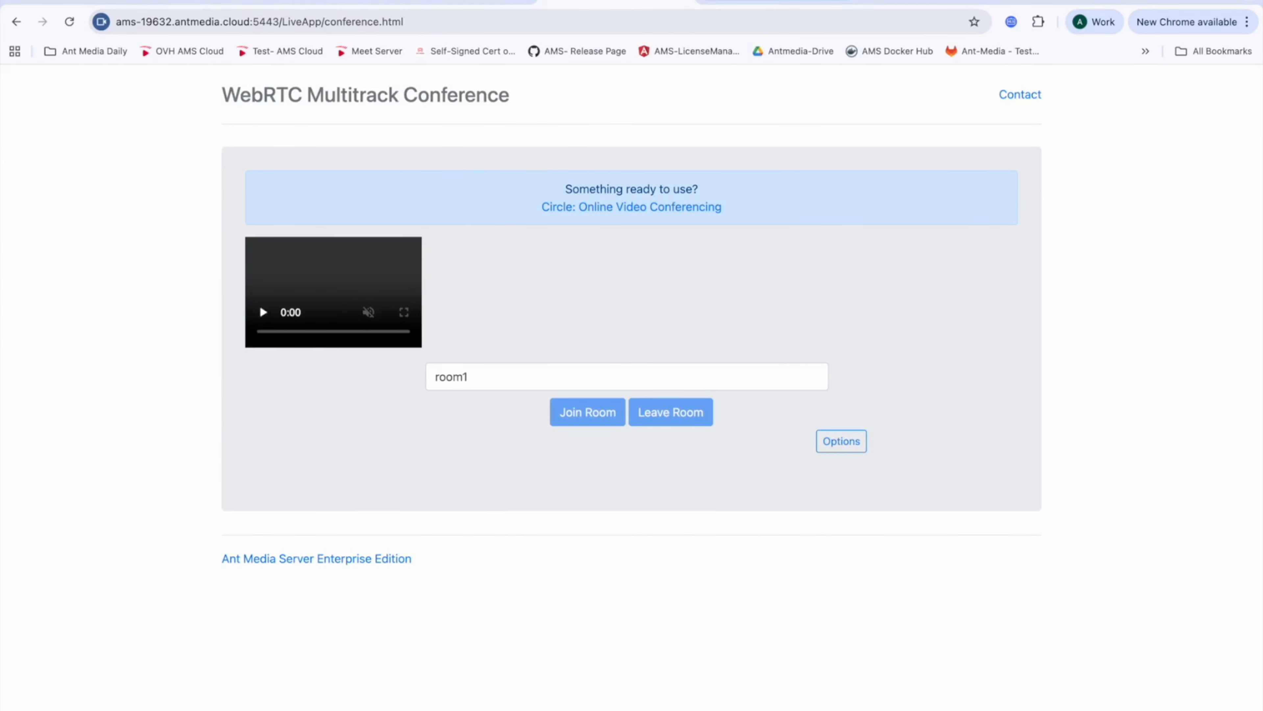
pyautogui.click(469, 24)
pyautogui.press('Return')
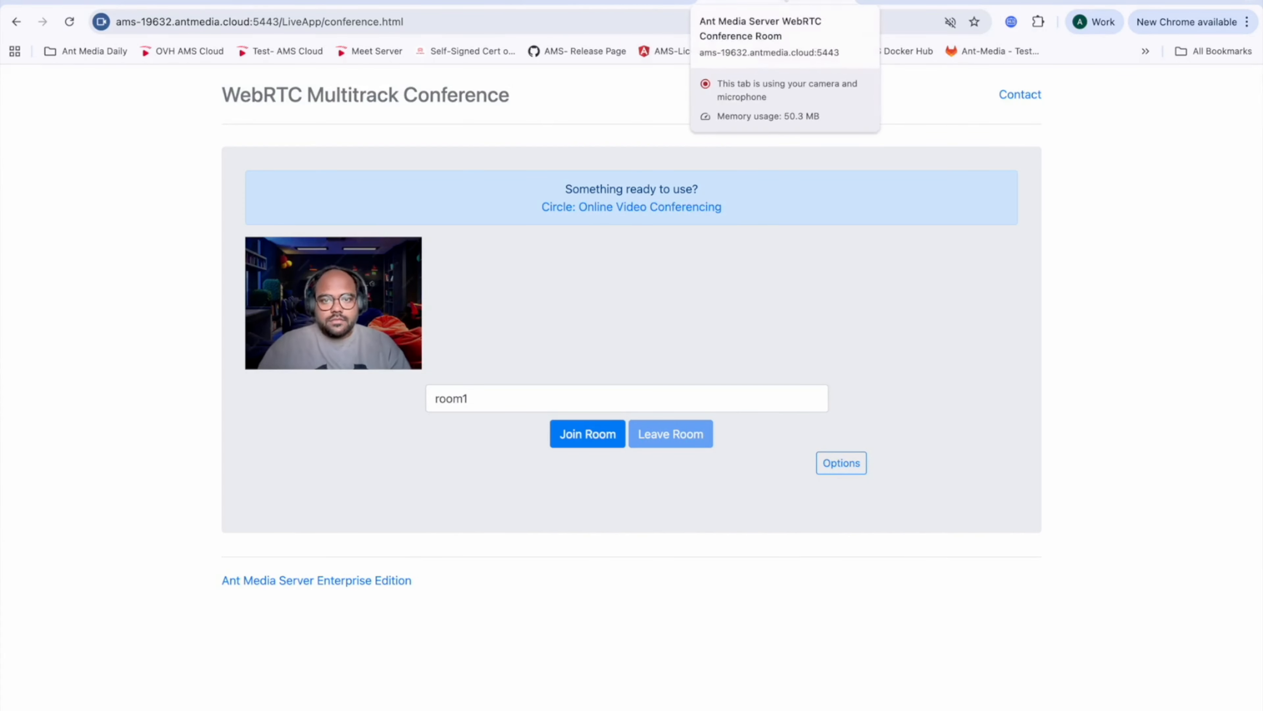
# Step: Duplicate the conference tab and join room1 from both tabs, leaving and rejoining once in the second tab
pyautogui.rightClick(774, 3)
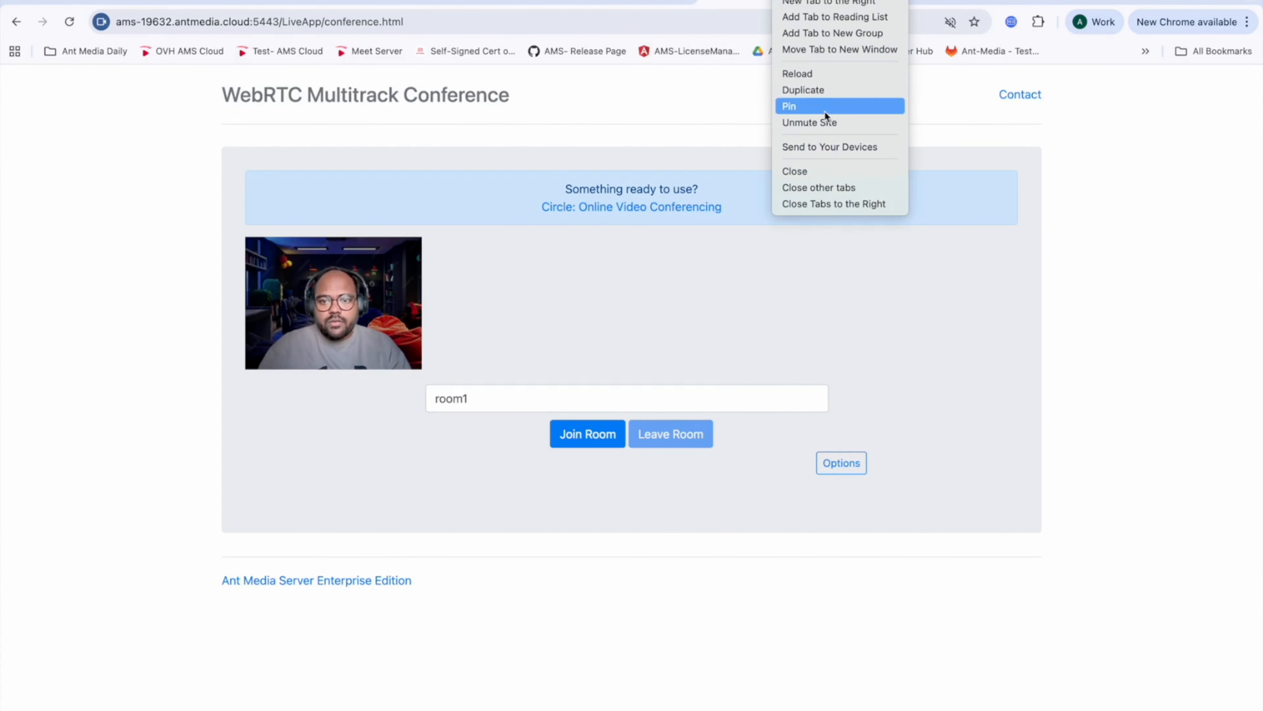
pyautogui.click(819, 96)
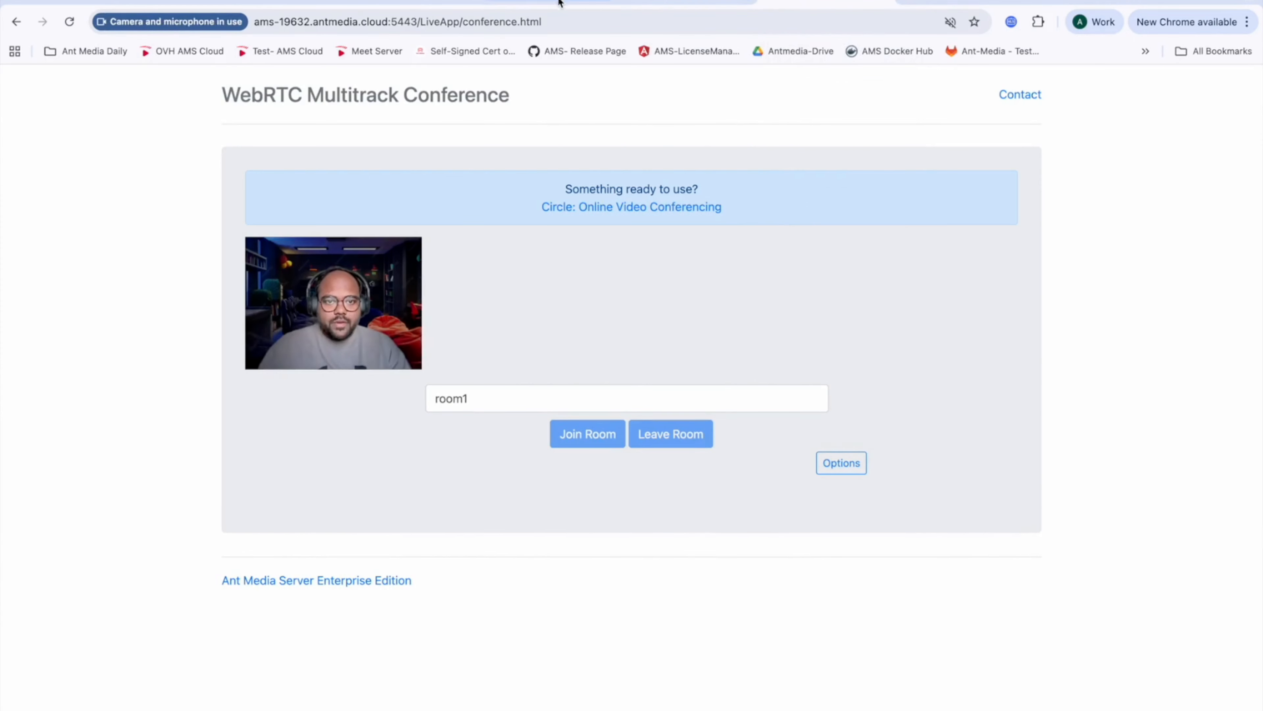
pyautogui.click(564, 442)
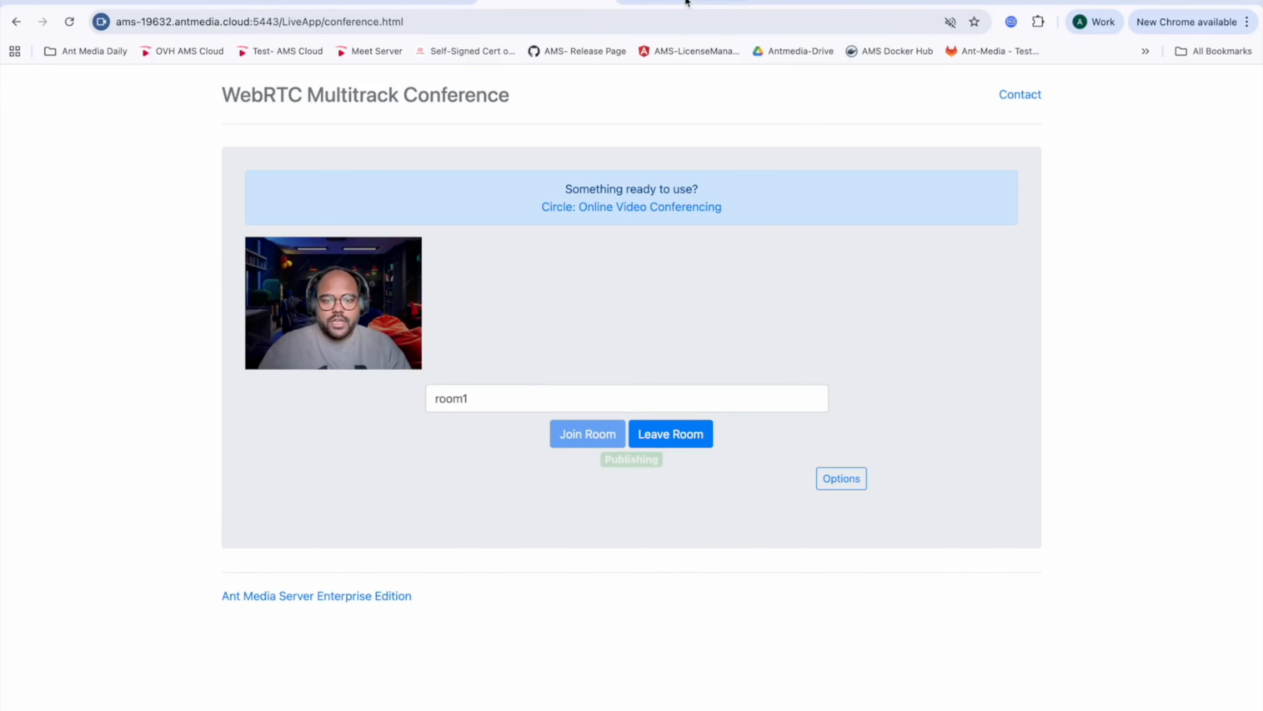
pyautogui.click(666, 3)
pyautogui.click(581, 429)
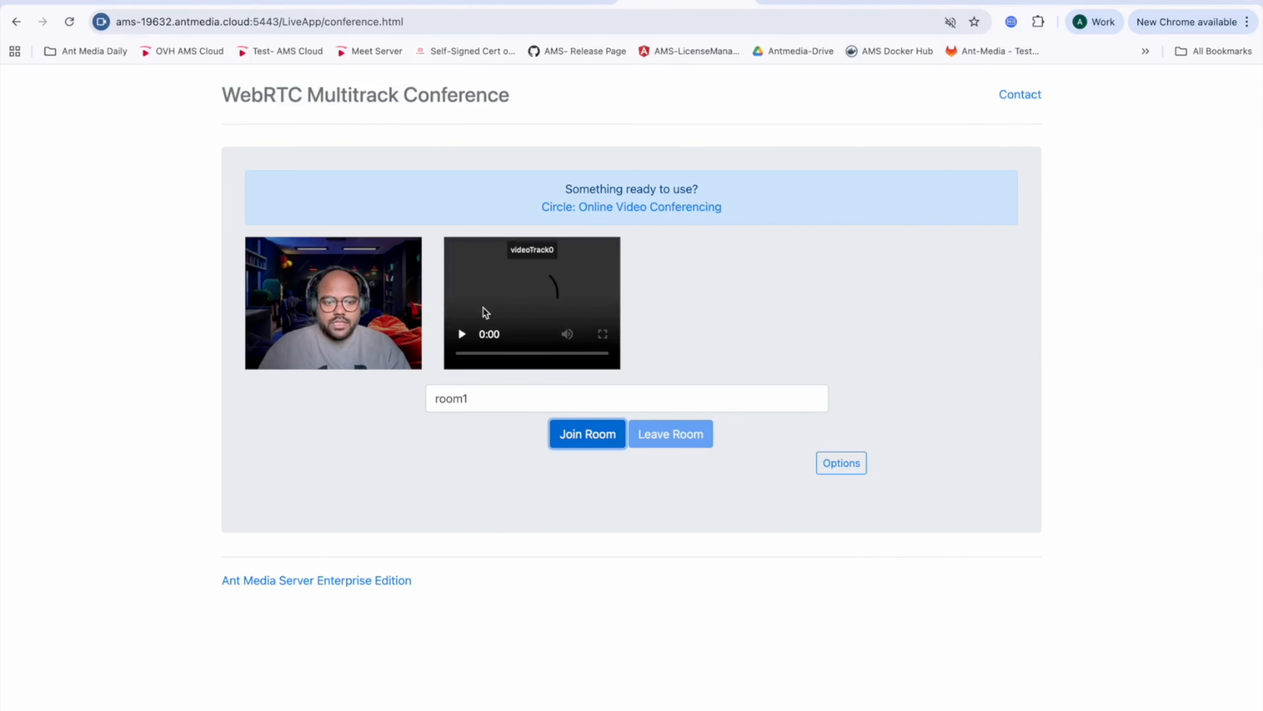
pyautogui.doubleClick(477, 398)
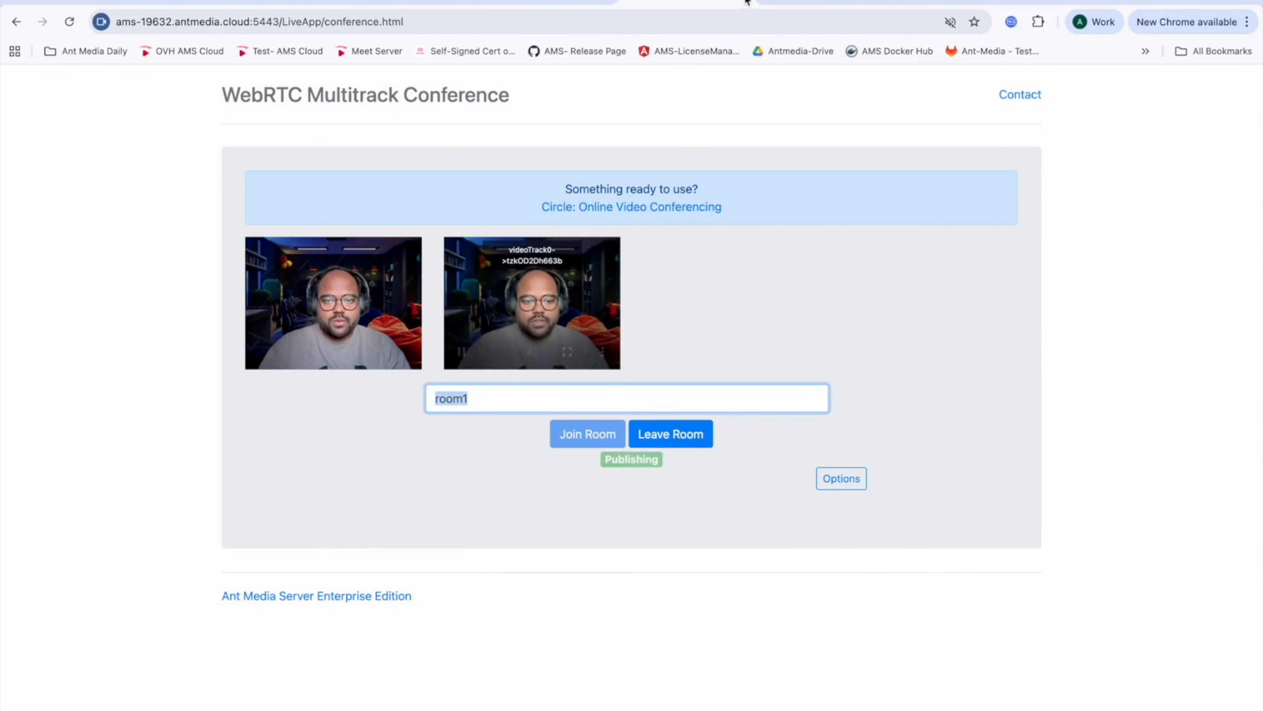
pyautogui.click(670, 433)
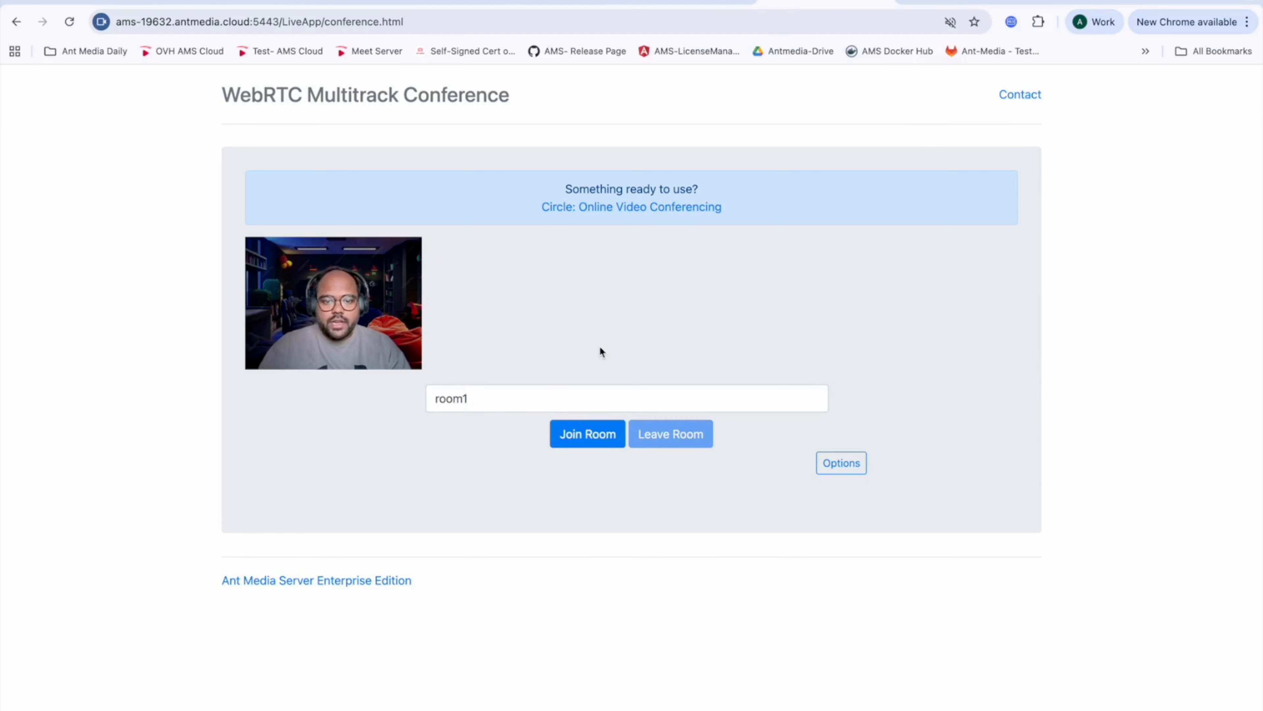
pyautogui.click(578, 438)
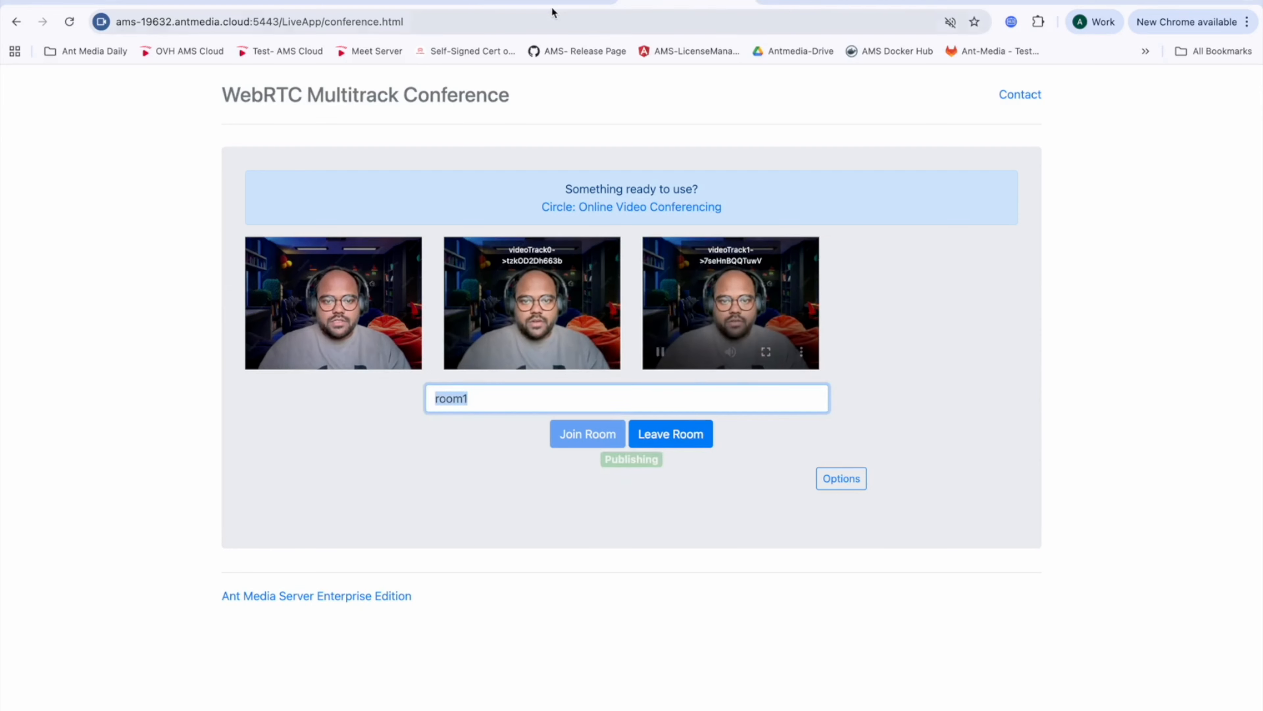
# Step: Log in to the Ant Media Server management panel with the saved username and password
pyautogui.click(392, 2)
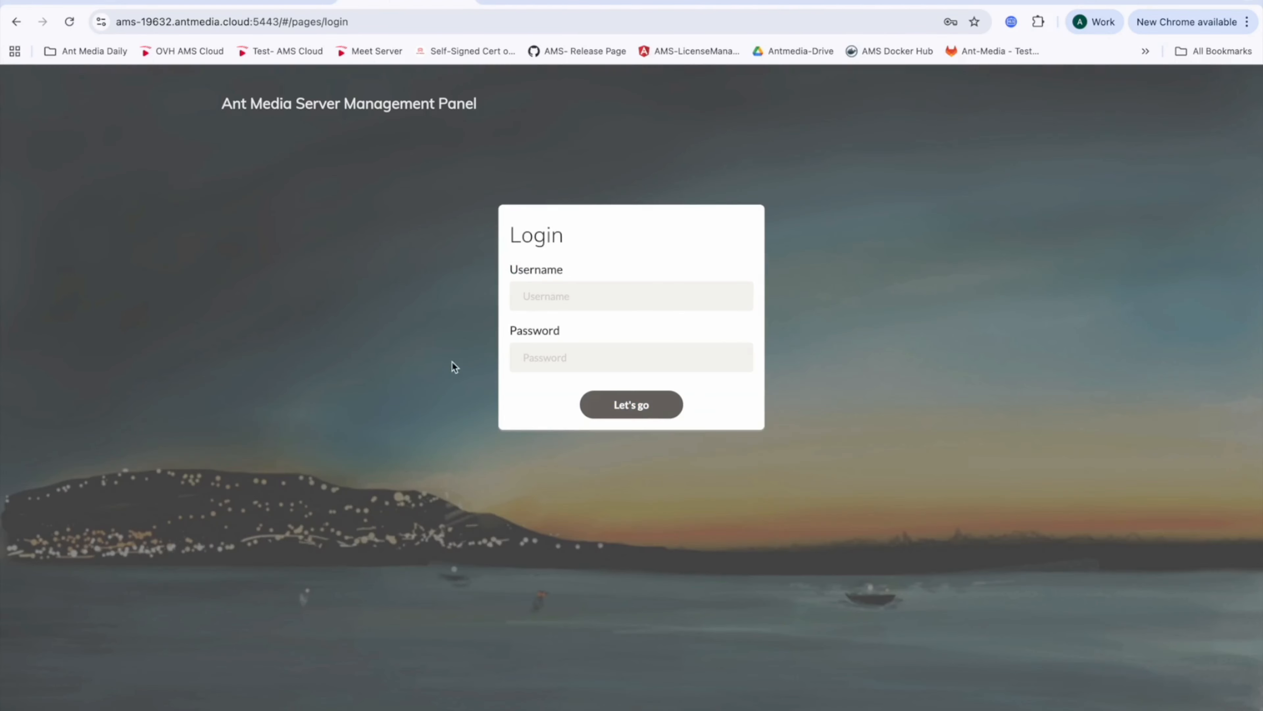
pyautogui.click(558, 287)
pyautogui.click(800, 299)
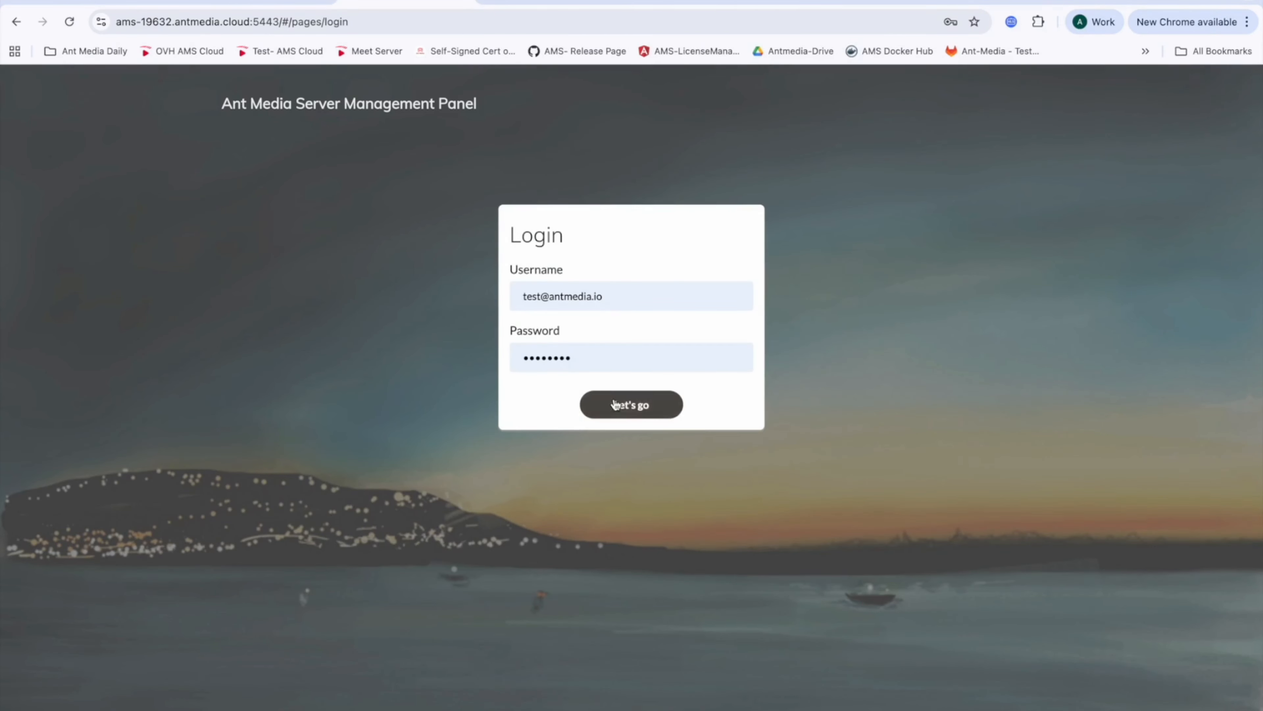
pyautogui.press('Return')
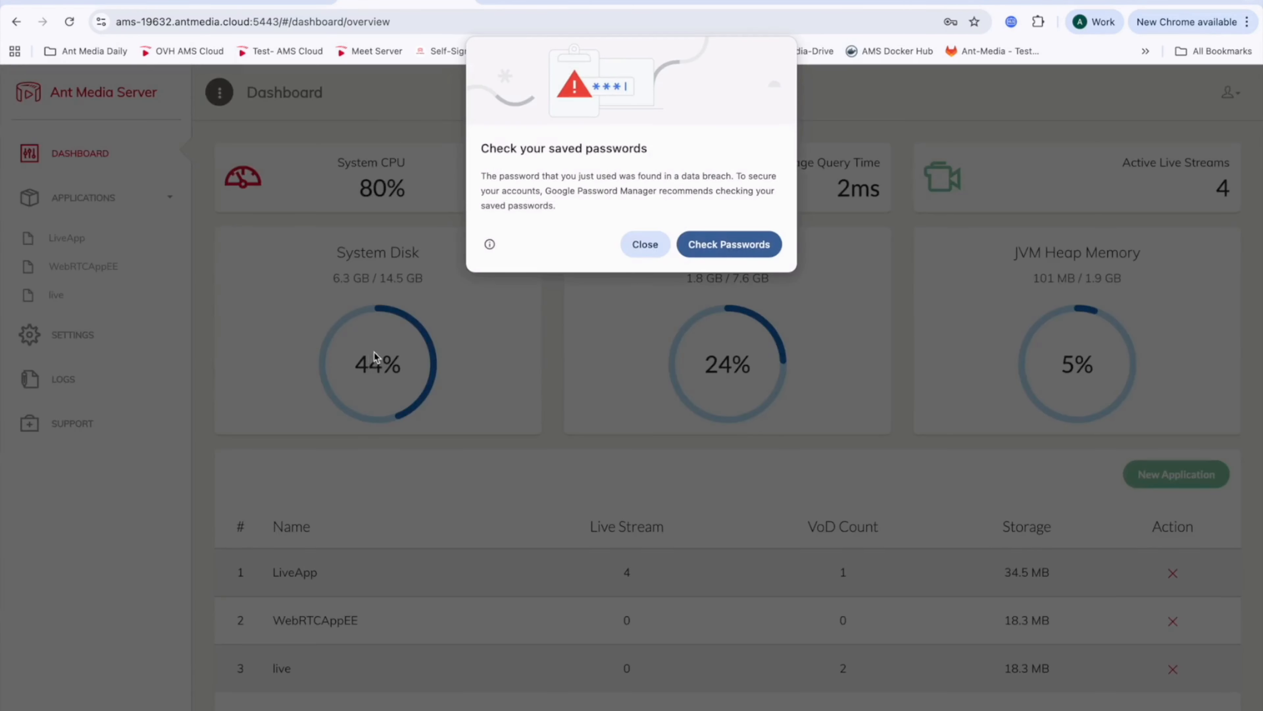
# Step: Dismiss the saved-password warning and open the LiveApp application's live streams list
pyautogui.click(641, 252)
pyautogui.click(69, 239)
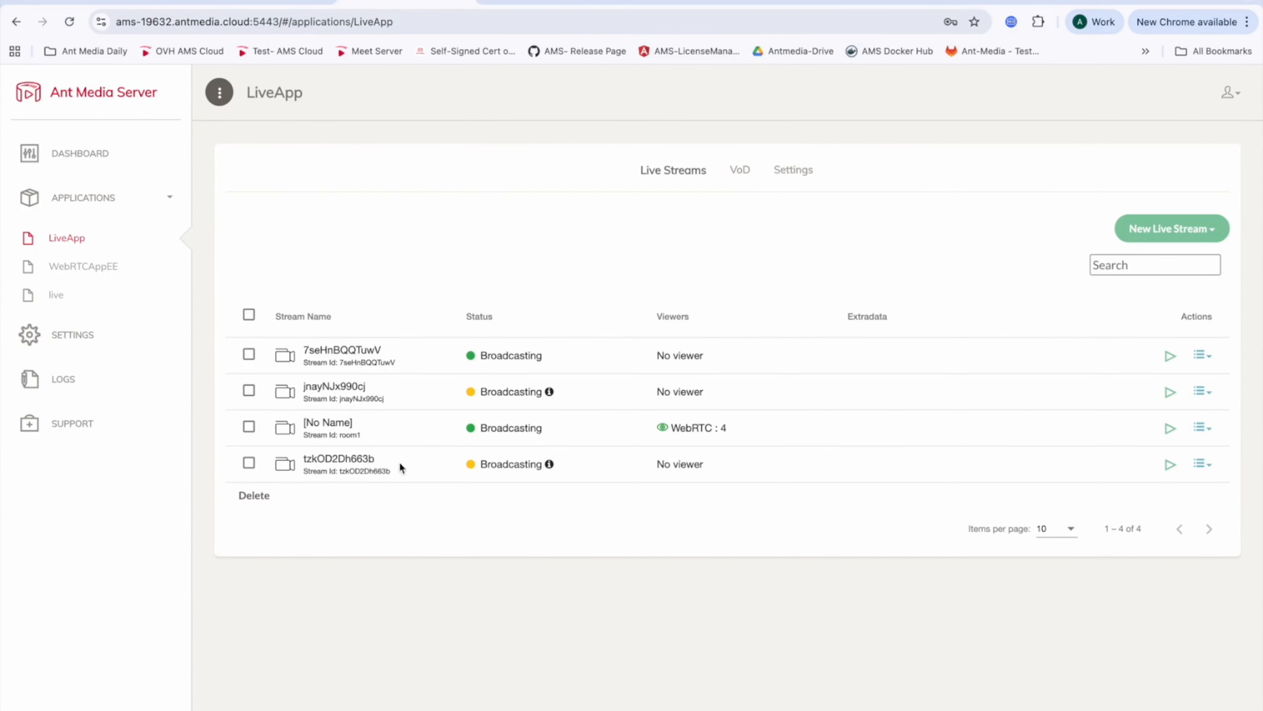
# Step: Examine the room1 stream's status and WebRTC viewer count in the LiveApp live streams list
pyautogui.moveTo(368, 436); pyautogui.dragTo(340, 433)
pyautogui.moveTo(549, 430); pyautogui.dragTo(440, 430)
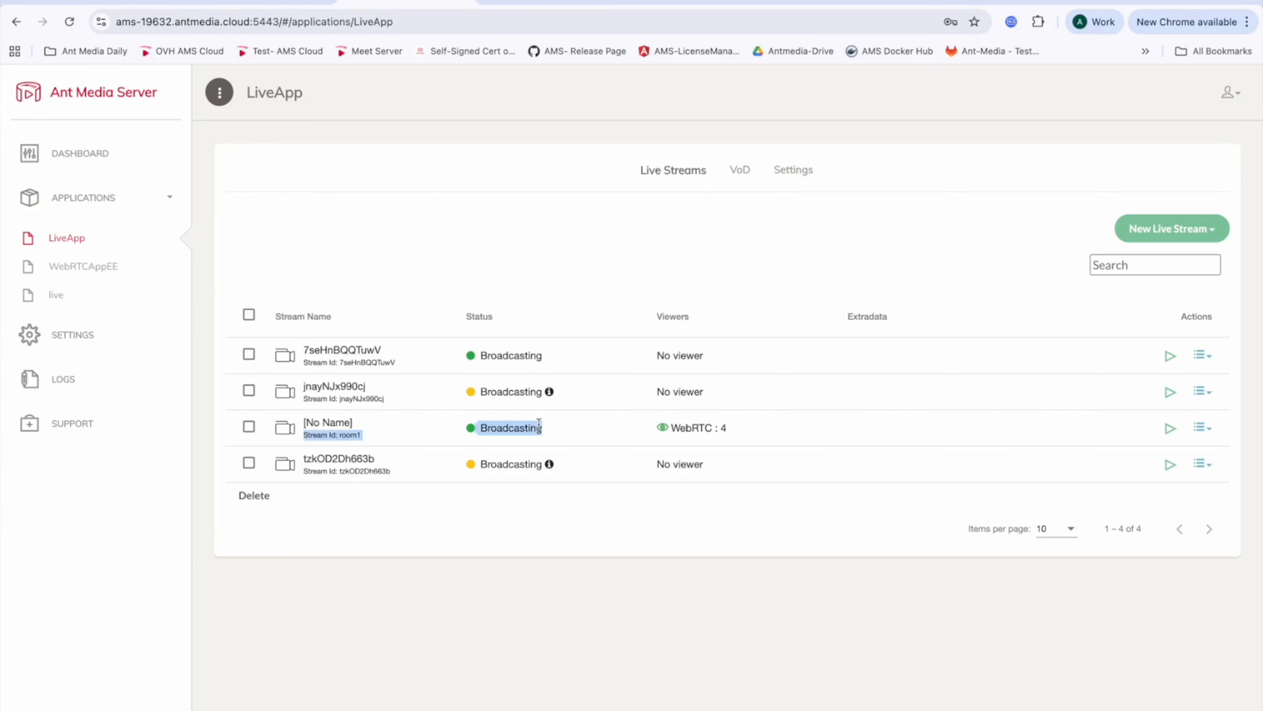
pyautogui.moveTo(739, 429); pyautogui.dragTo(664, 429)
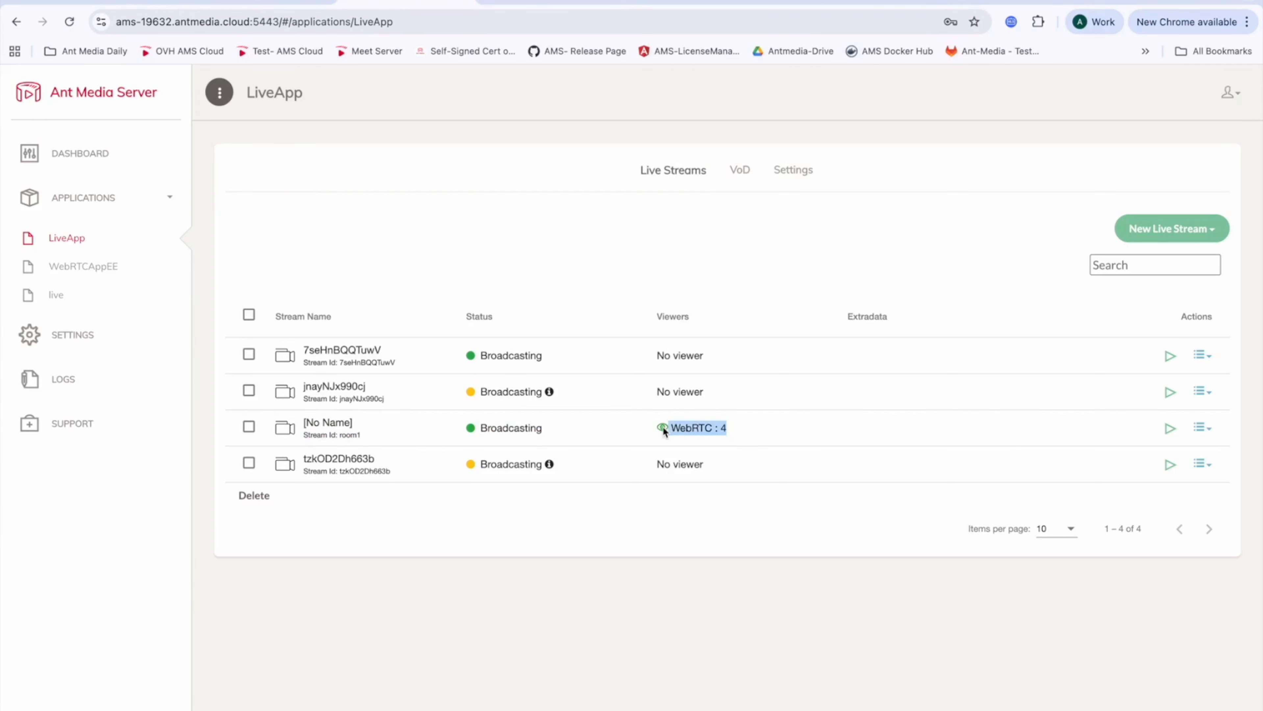
pyautogui.click(751, 425)
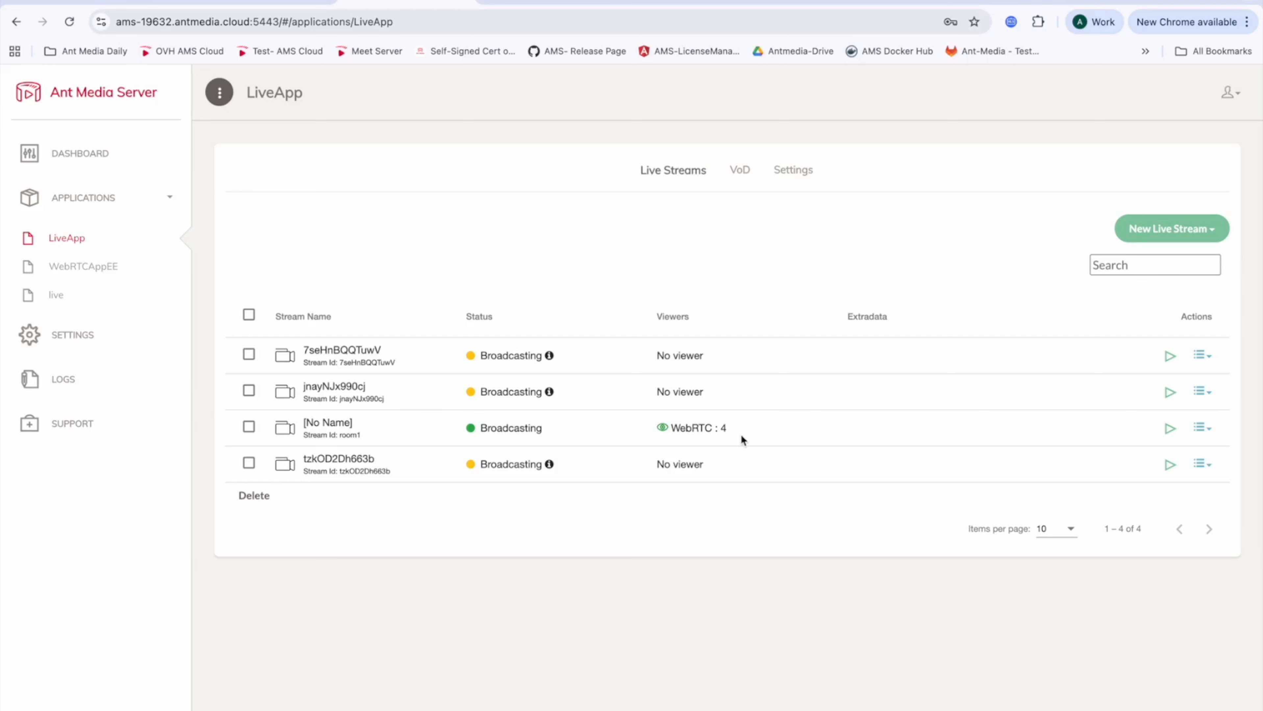
pyautogui.moveTo(729, 428); pyautogui.dragTo(670, 427)
pyautogui.click(481, 257)
# Step: Read the Merging the Conference Streams section of the recording guide
pyautogui.click(259, 5)
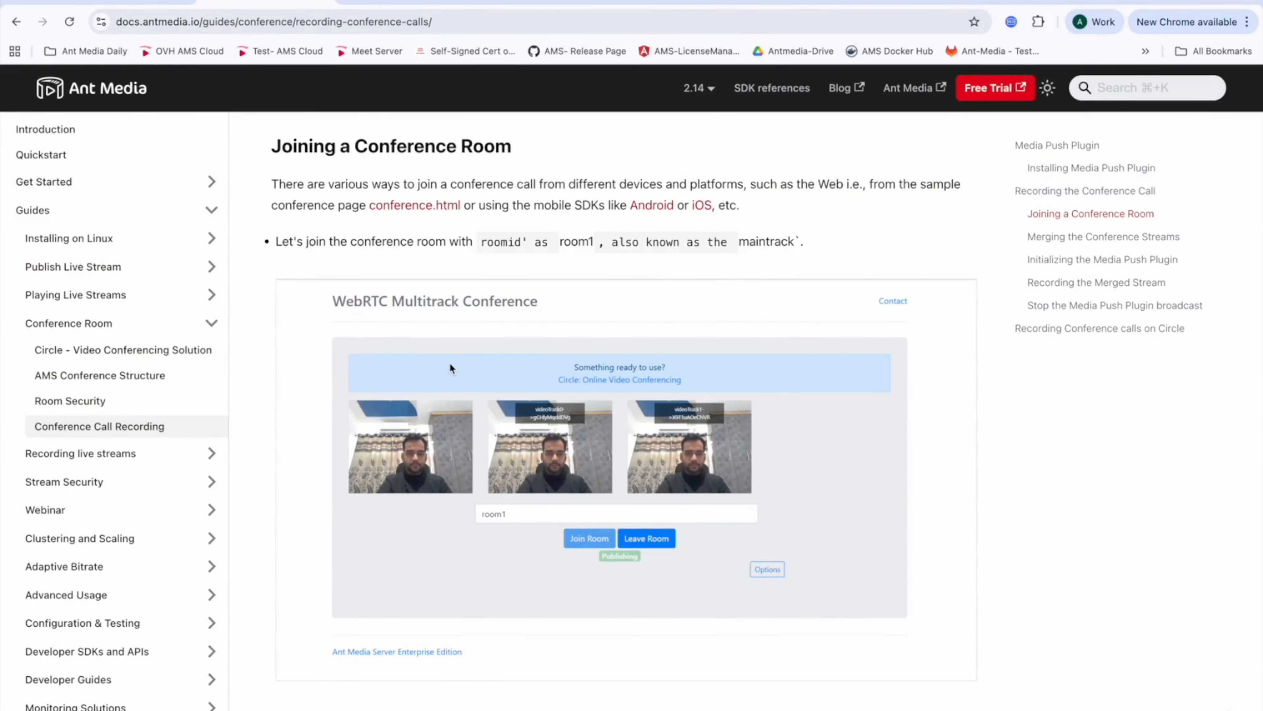
pyautogui.scroll(-15, 448, 363)
pyautogui.scroll(-5, 444, 364)
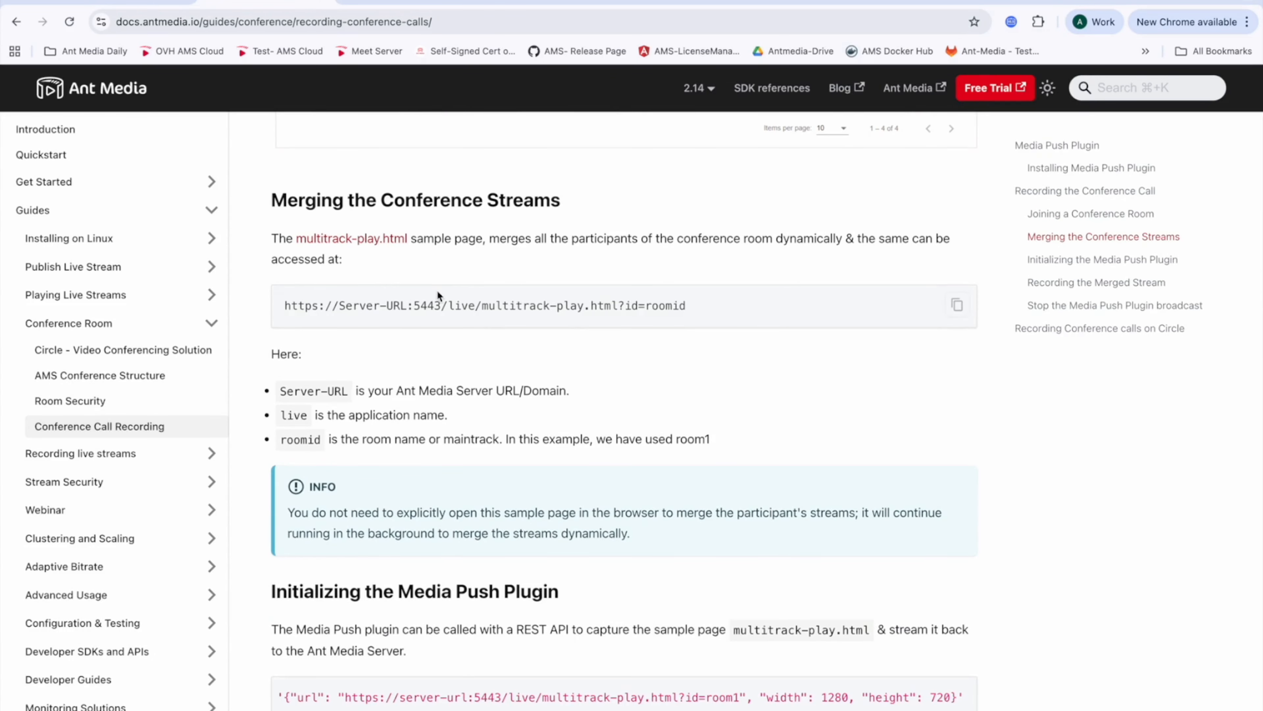
pyautogui.scroll(-1, 460, 267)
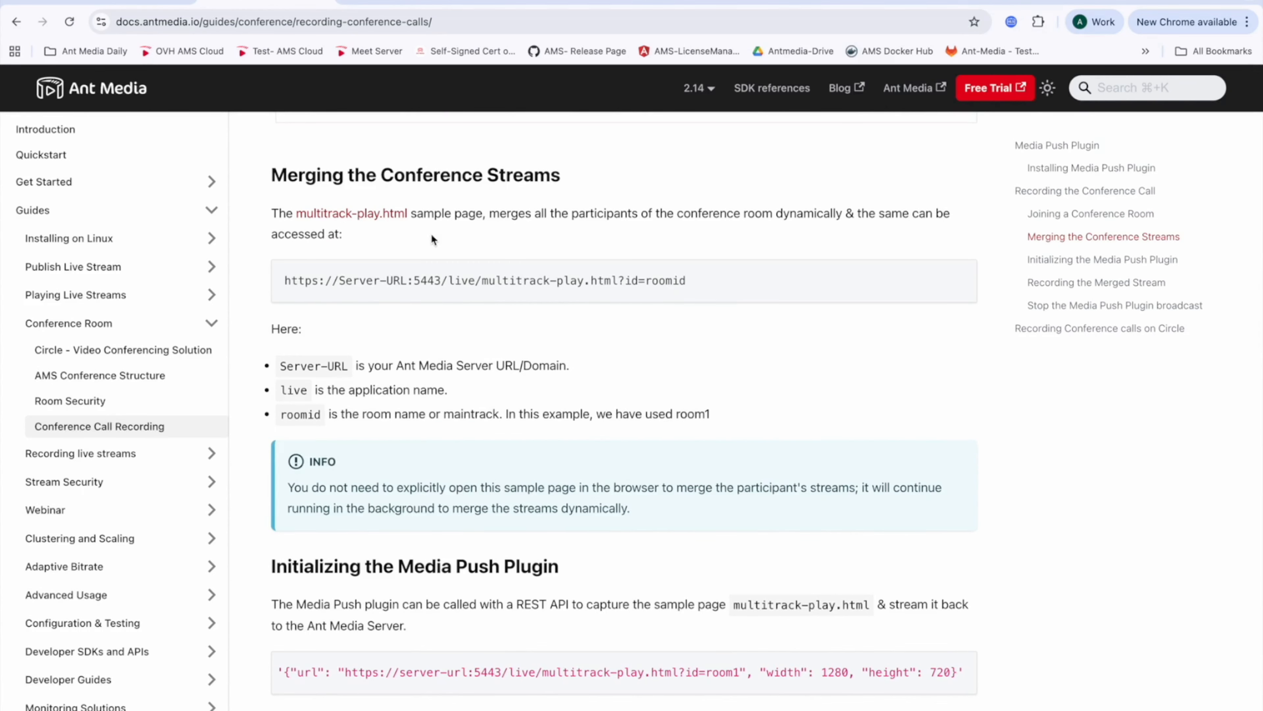
# Step: Compare the multitrack-play page URL's server, application, page and room id parts with the room1 stream in the panel
pyautogui.click(952, 2)
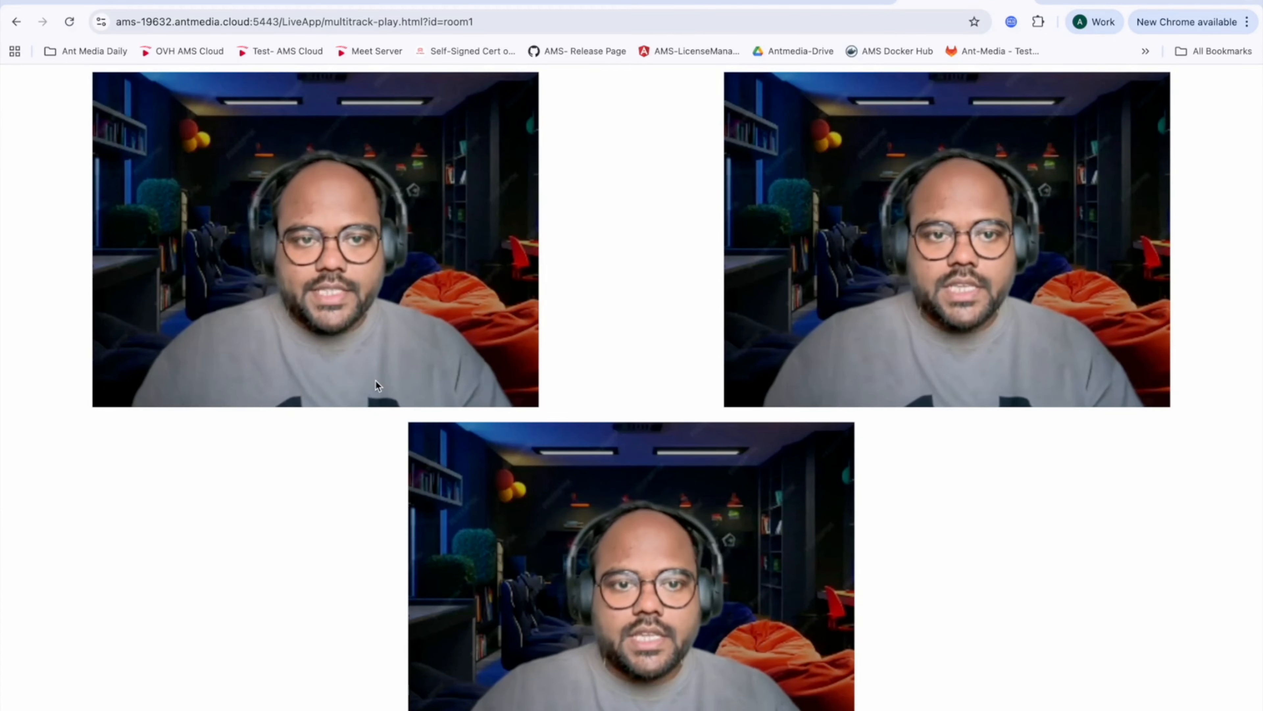
pyautogui.click(133, 26)
pyautogui.click(168, 24)
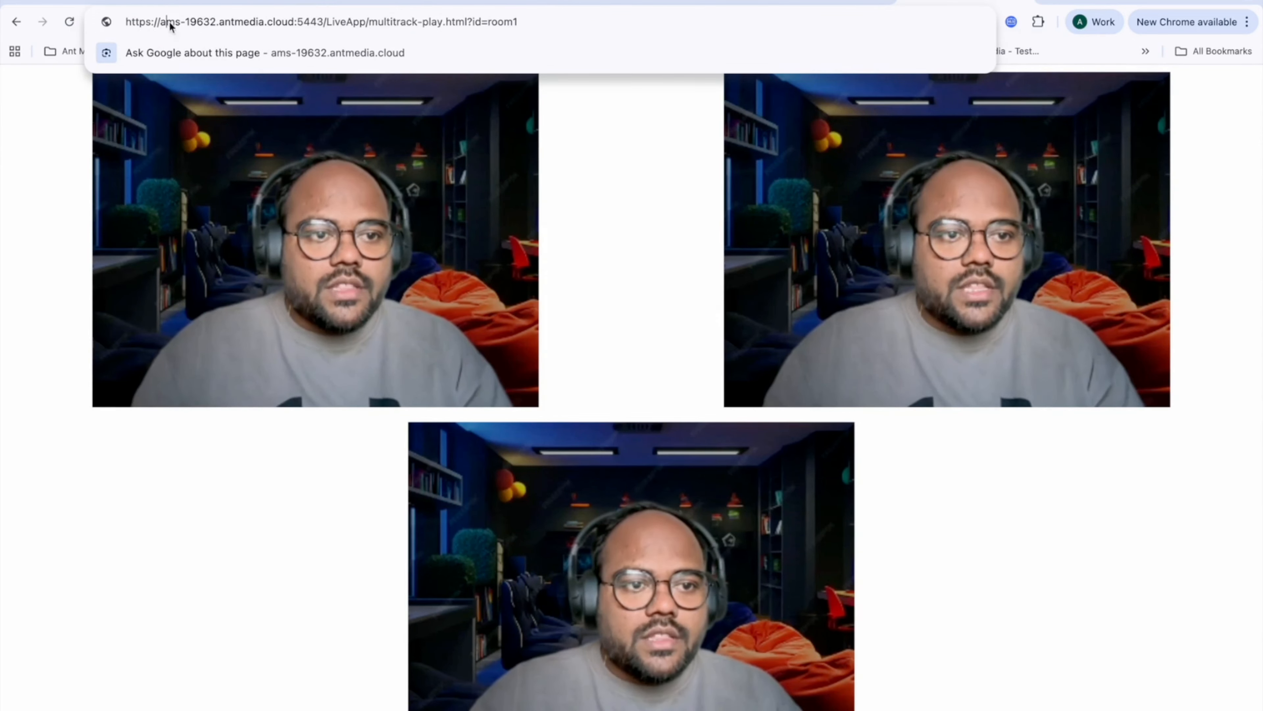
pyautogui.moveTo(159, 24); pyautogui.dragTo(313, 27)
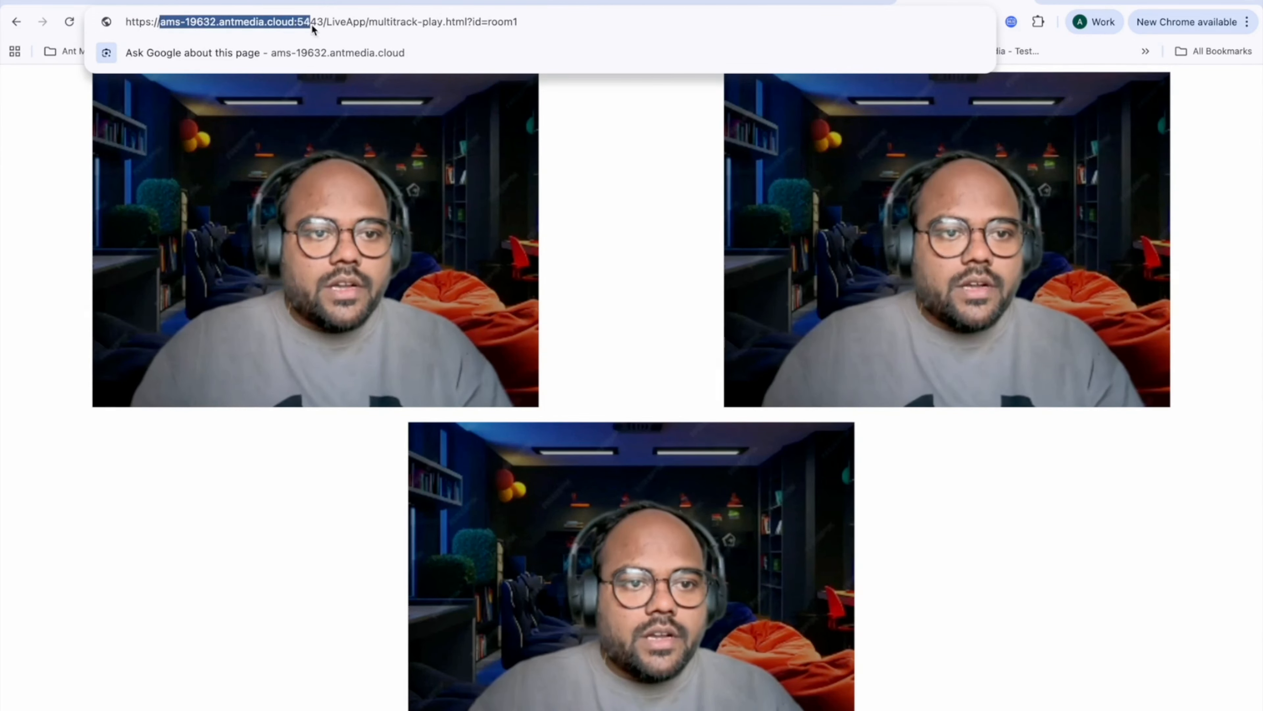
pyautogui.doubleClick(349, 24)
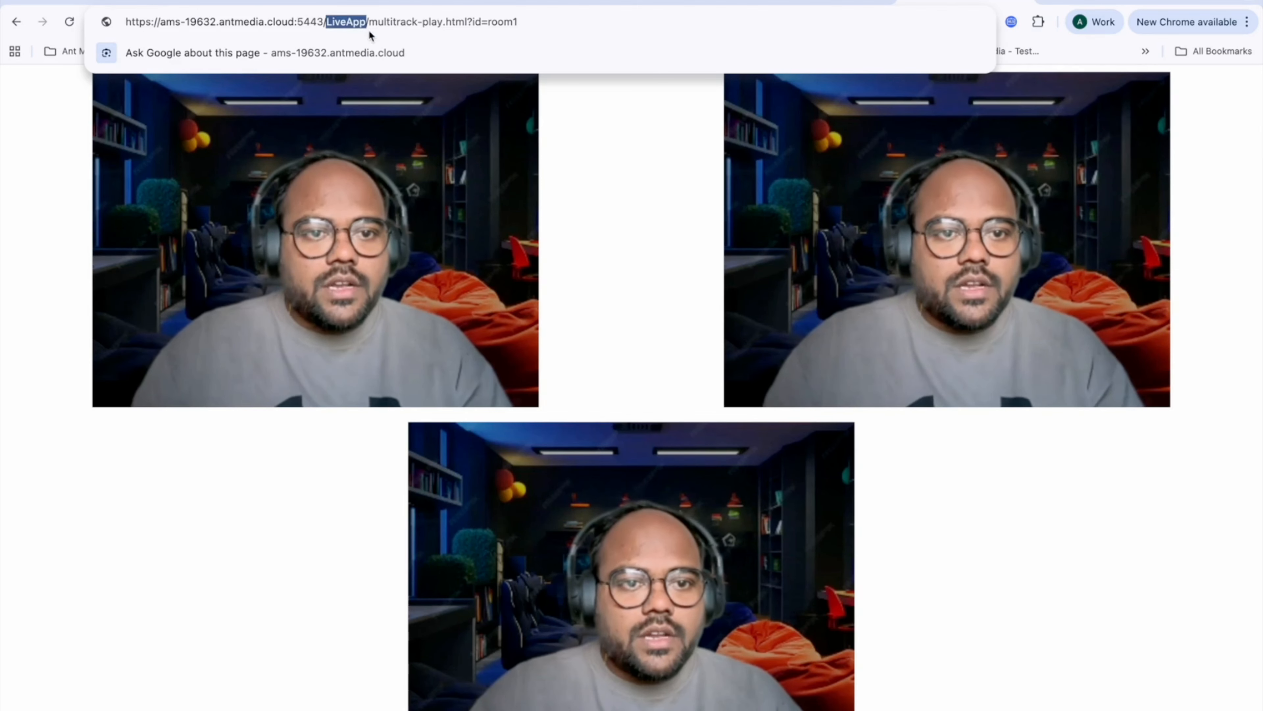
pyautogui.moveTo(370, 25); pyautogui.dragTo(466, 24)
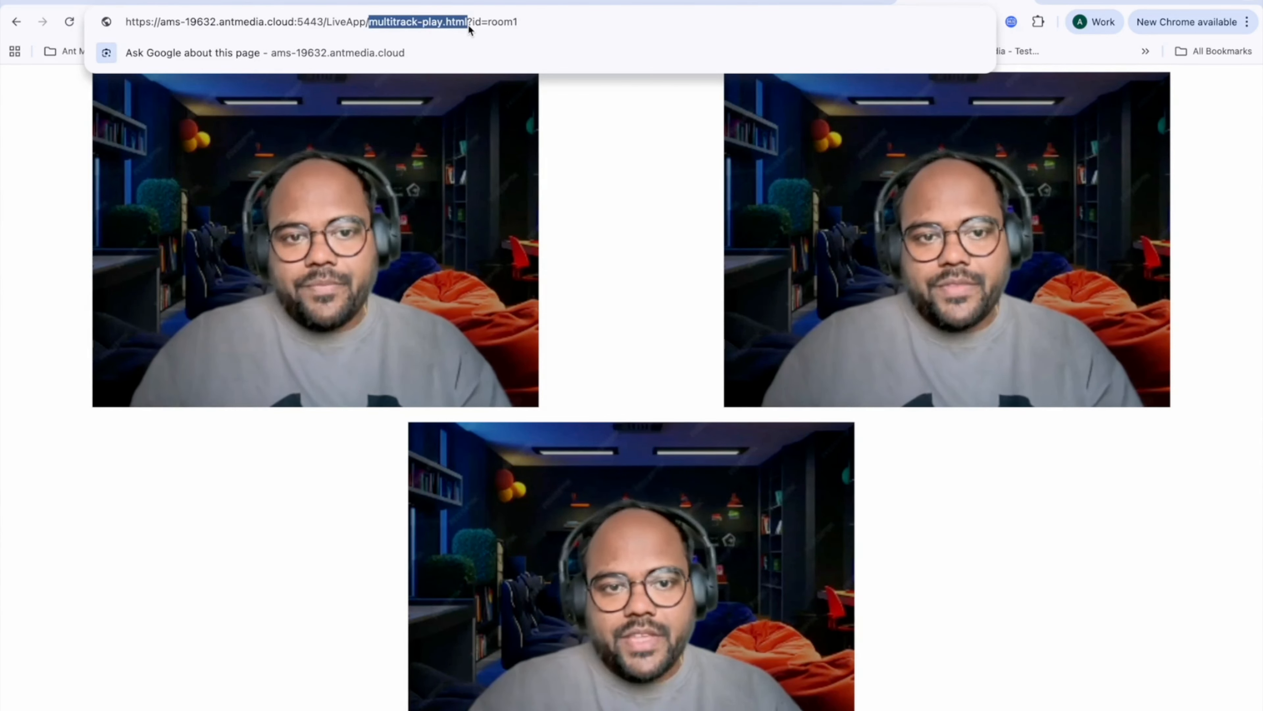
pyautogui.moveTo(524, 24); pyautogui.dragTo(489, 24)
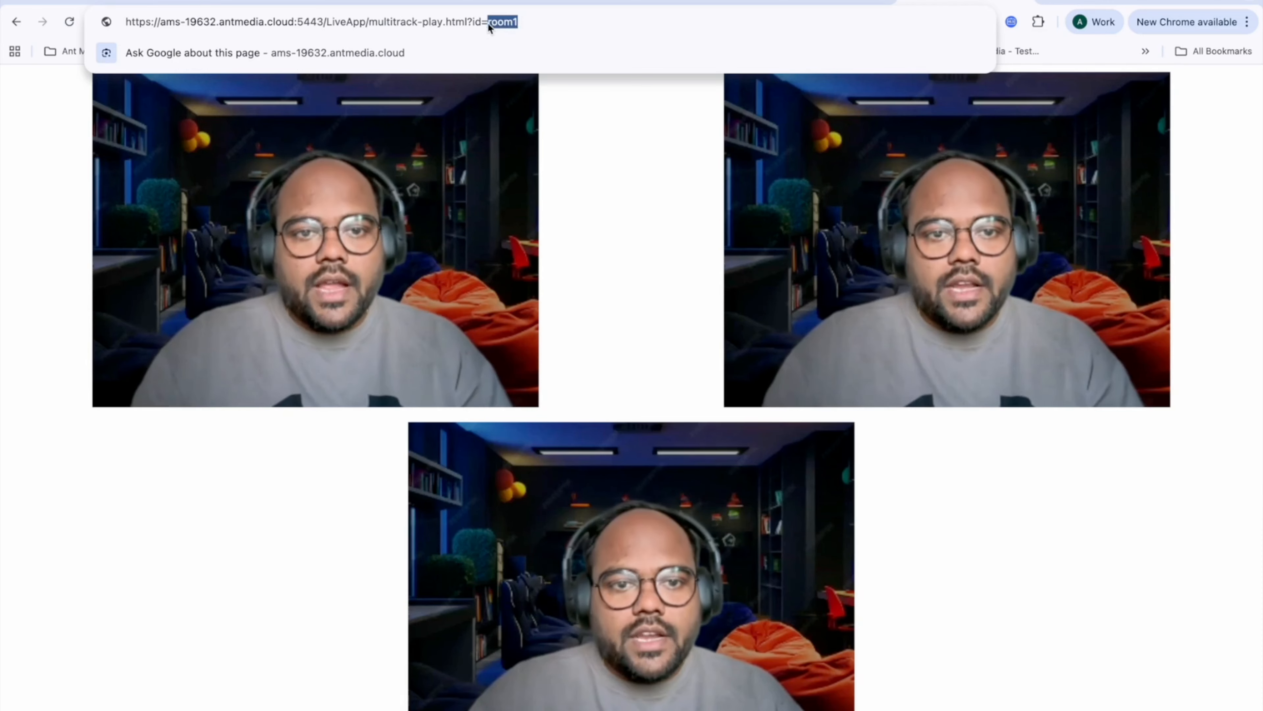
pyautogui.click(532, 28)
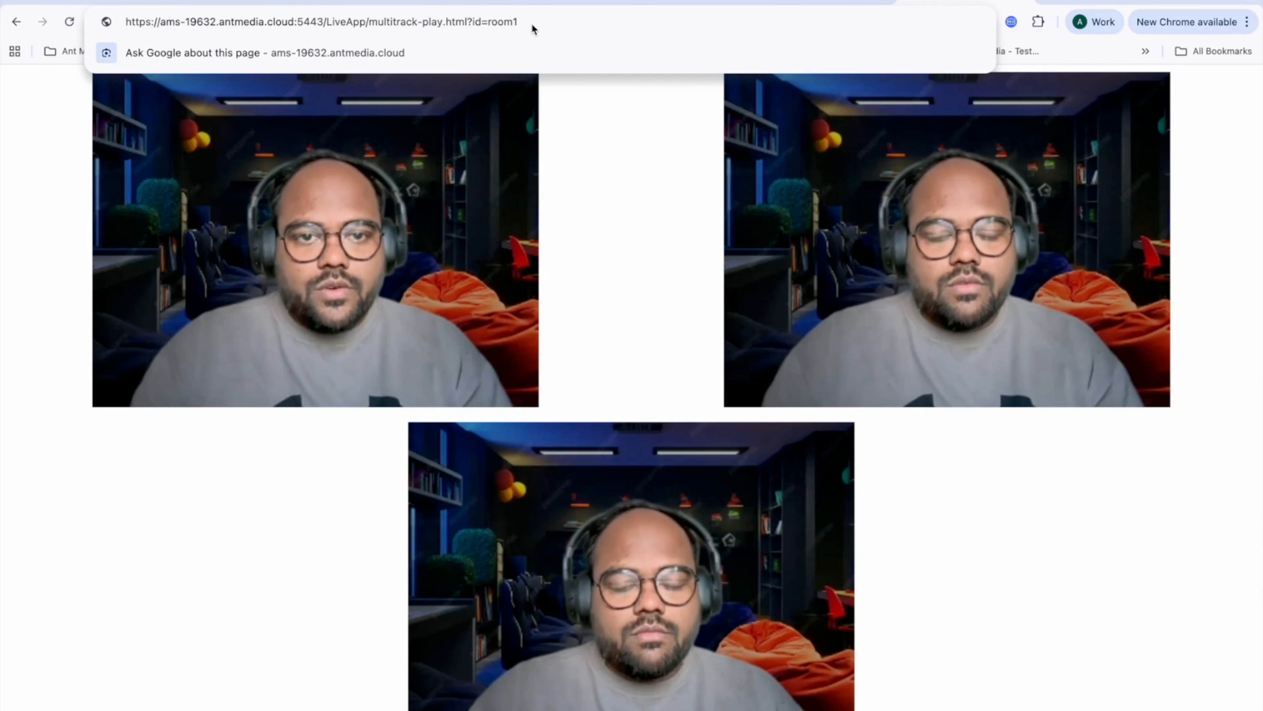
pyautogui.click(358, 1)
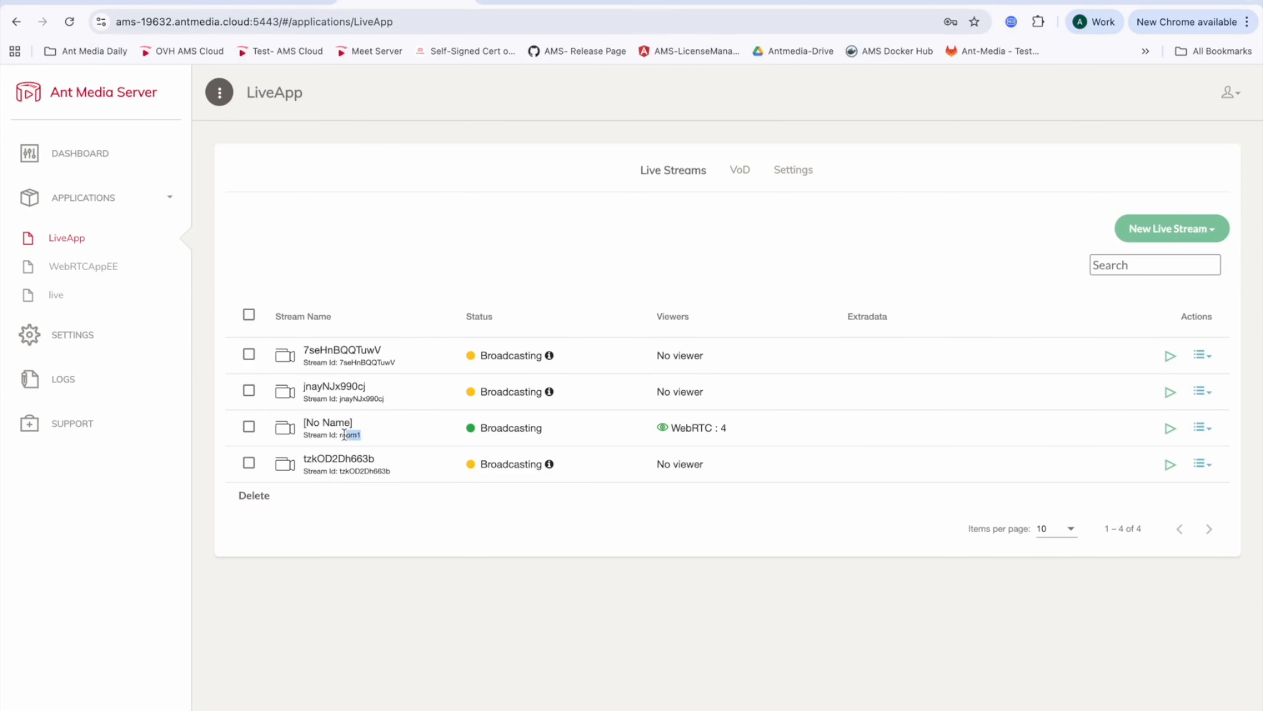
pyautogui.click(963, 2)
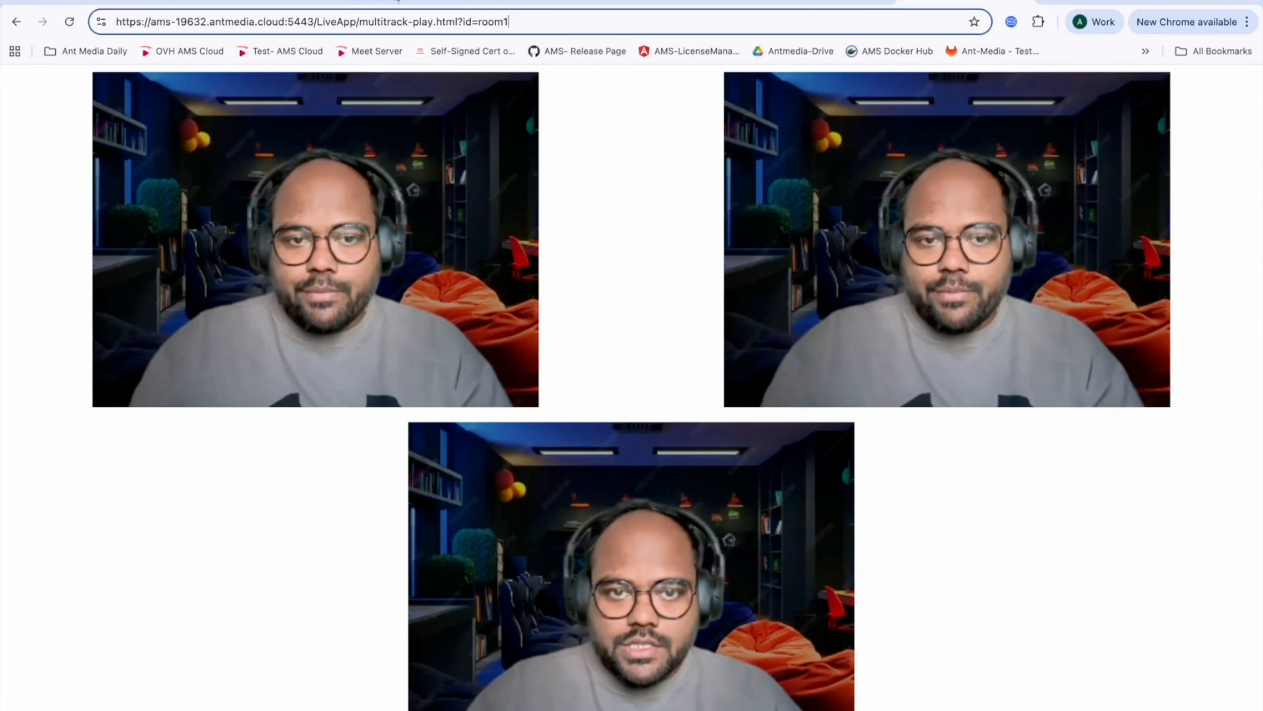
# Step: Read the Initializing the Media Push Plugin section, then open the EC2 instance's SSH client connection page
pyautogui.click(381, 2)
pyautogui.click(242, 2)
pyautogui.scroll(-6, 414, 358)
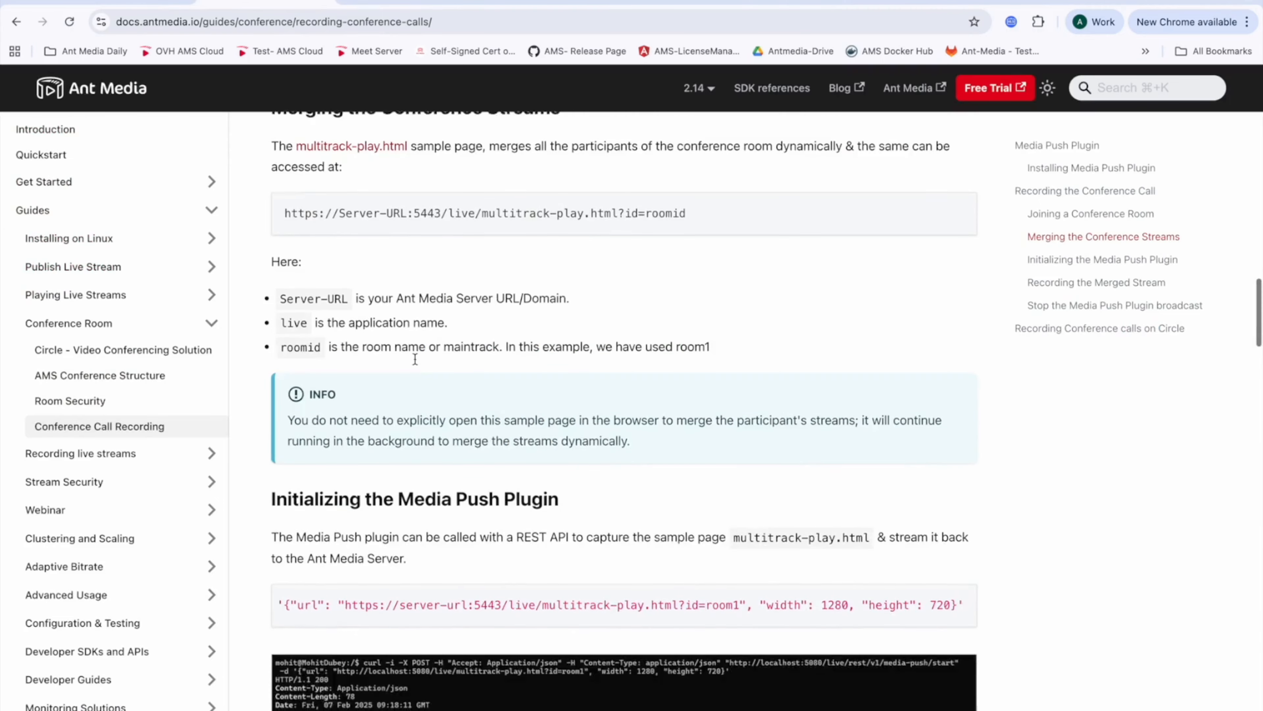
pyautogui.moveTo(277, 241); pyautogui.dragTo(548, 242)
pyautogui.click(617, 244)
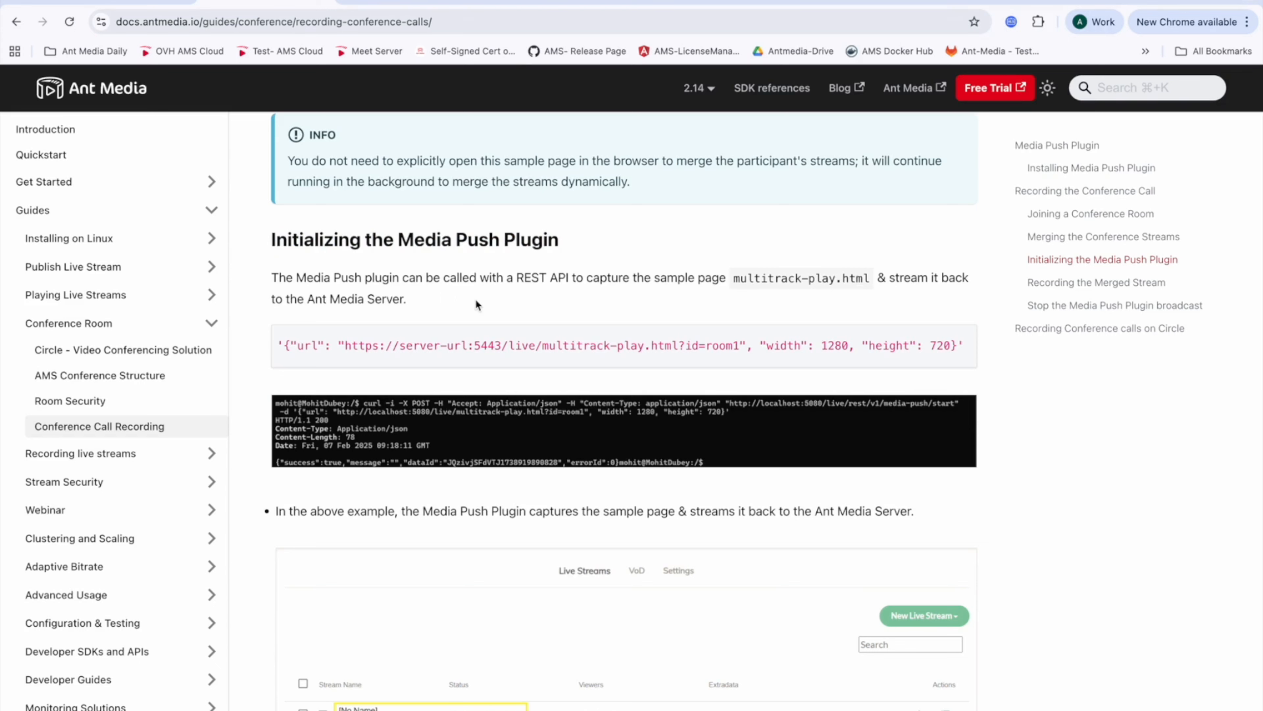
pyautogui.click(1058, 1)
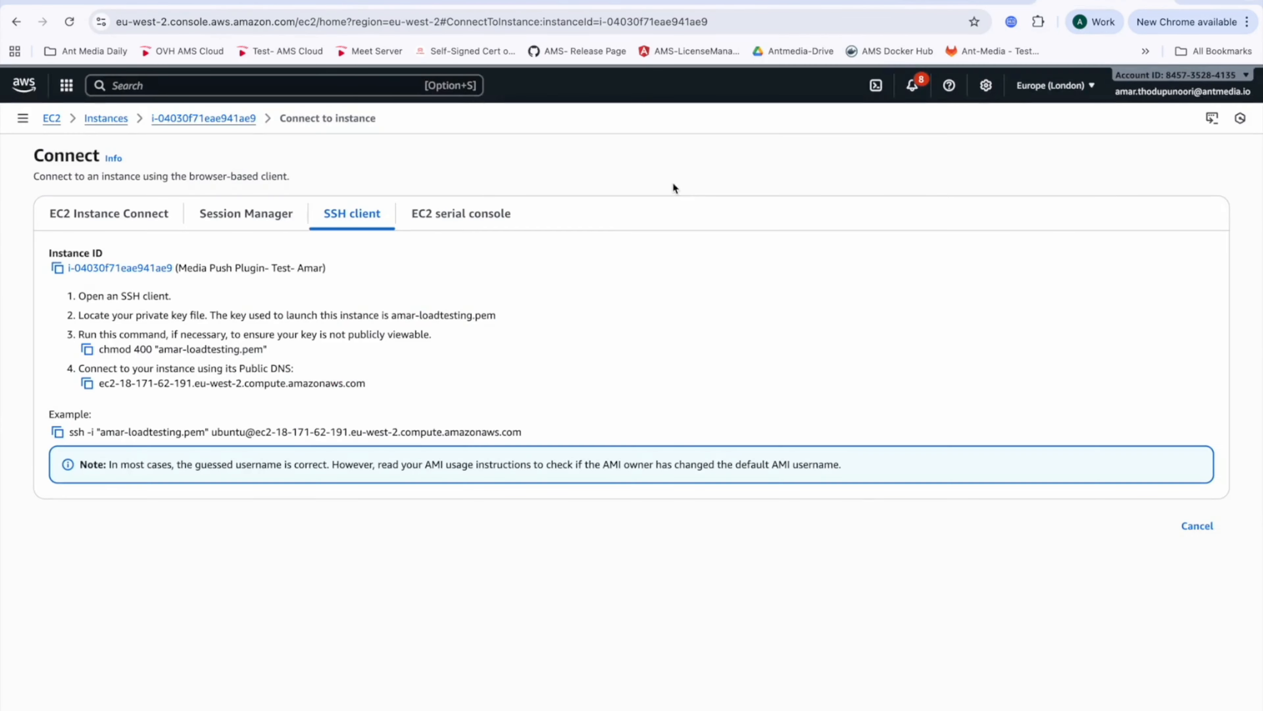
# Step: Copy the example SSH command and run it in the local terminal to connect to the EC2 instance
pyautogui.click(66, 432)
pyautogui.hotkey('ctrl', 'Left')
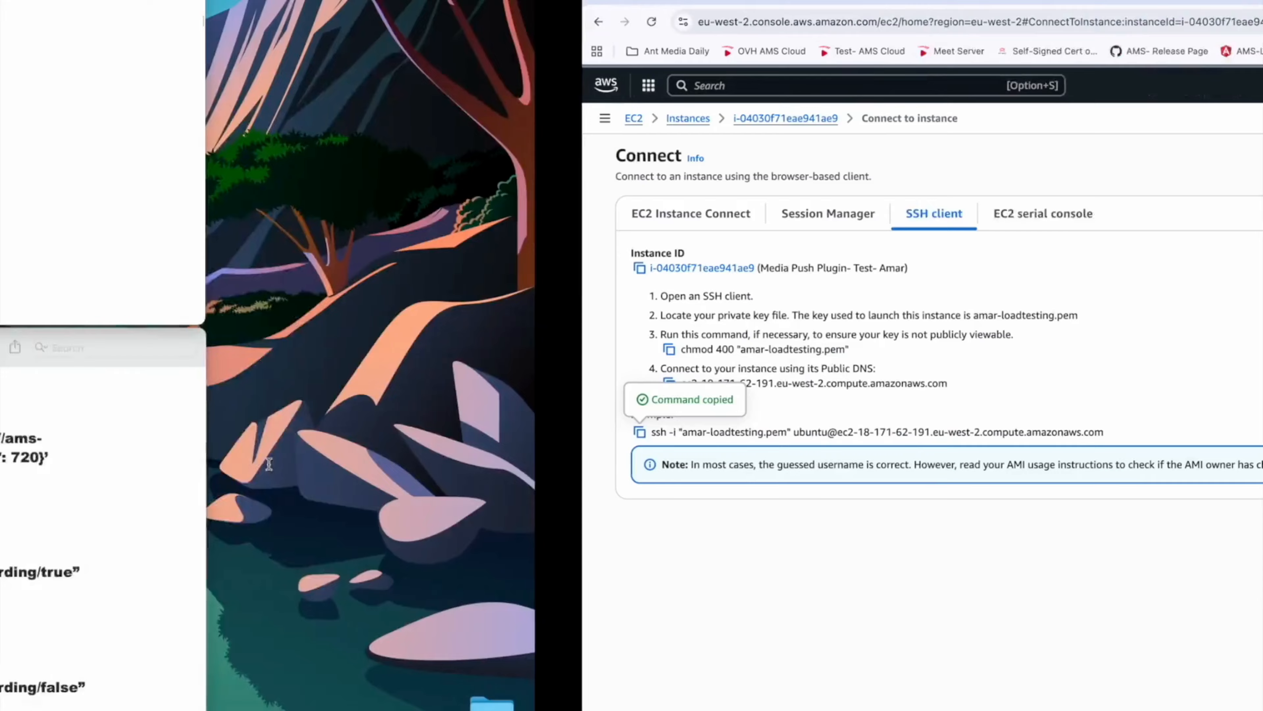
pyautogui.click(202, 214)
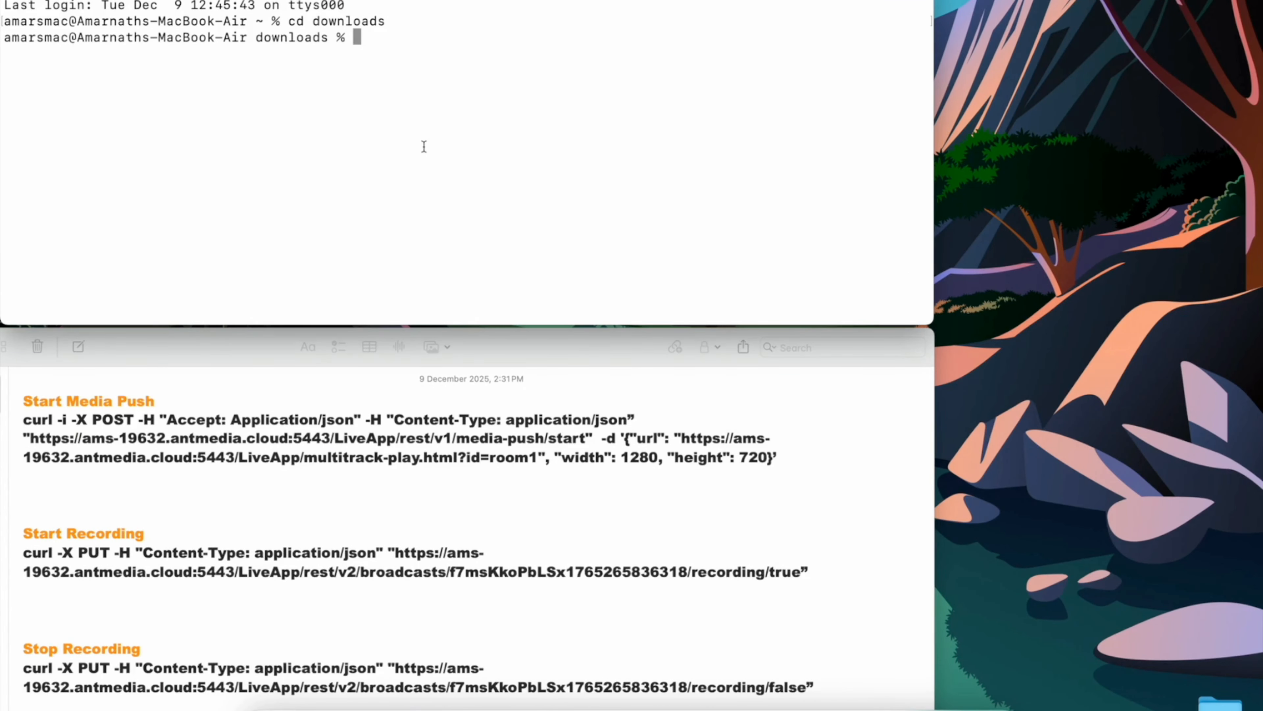
pyautogui.press('super+v')
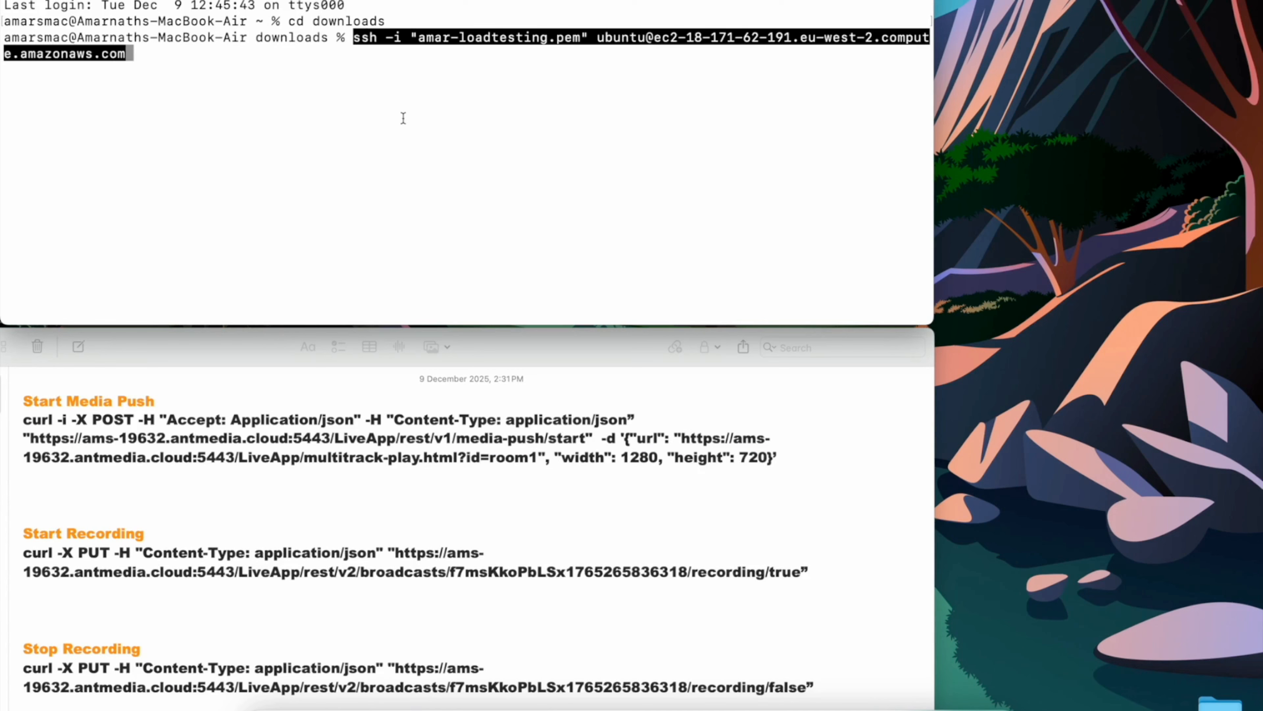
pyautogui.press('Return')
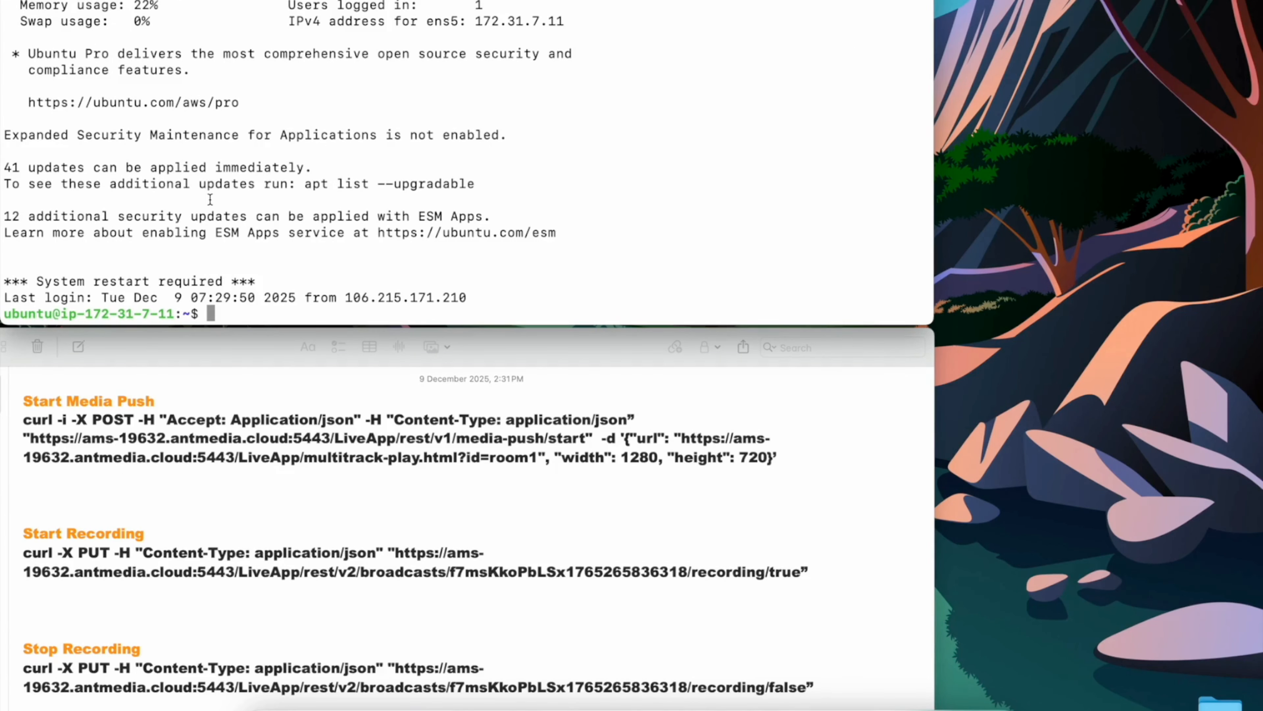
# Step: Clear the terminal screen on the EC2 instance
pyautogui.press('Return')
pyautogui.press('Return')
pyautogui.press('Return')
pyautogui.write('cle')
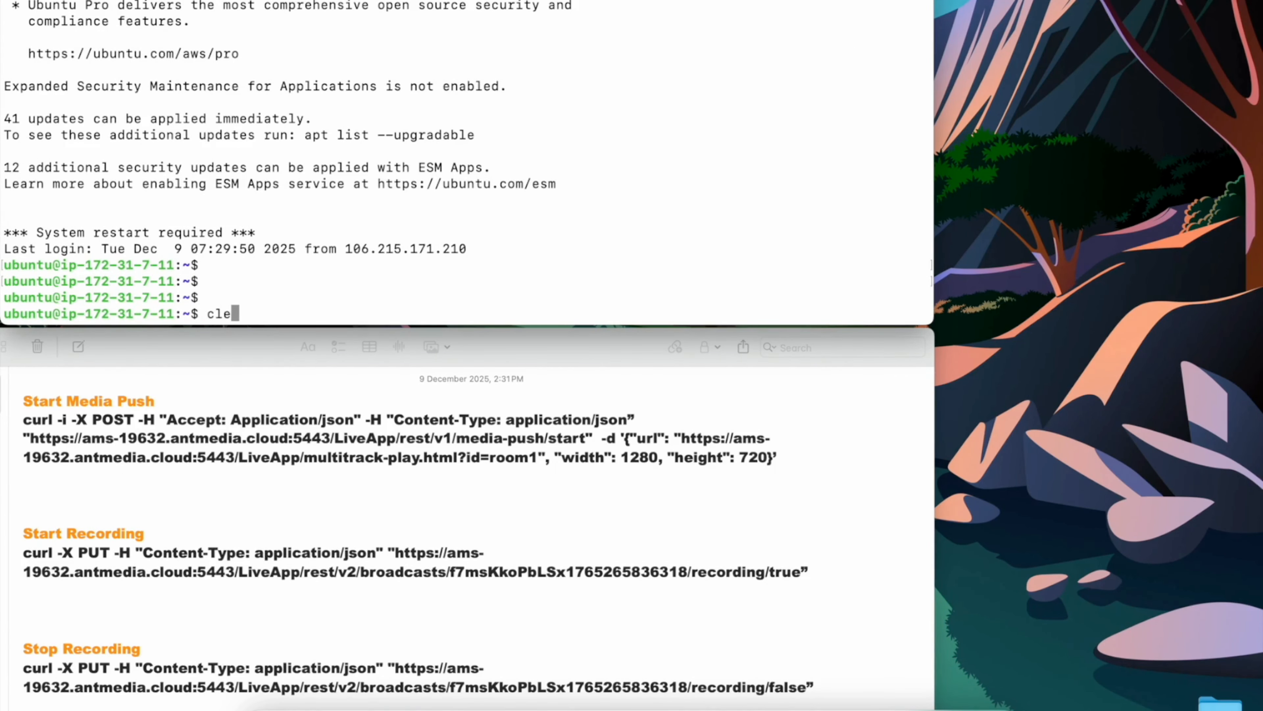
pyautogui.write('ar')
pyautogui.press('Return')
# Step: Run the Start Media Push curl command targeting the room1 multitrack-play page at 1280 by 720
pyautogui.press('super+v')
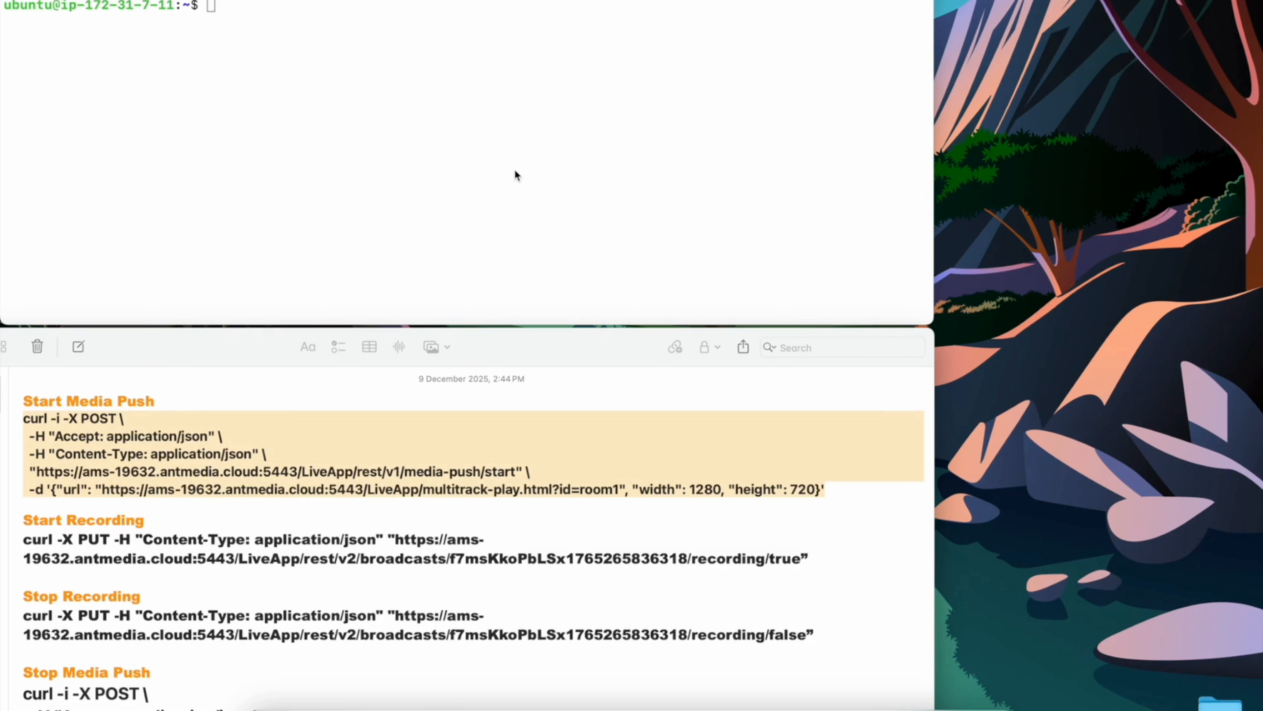
pyautogui.click(329, 105)
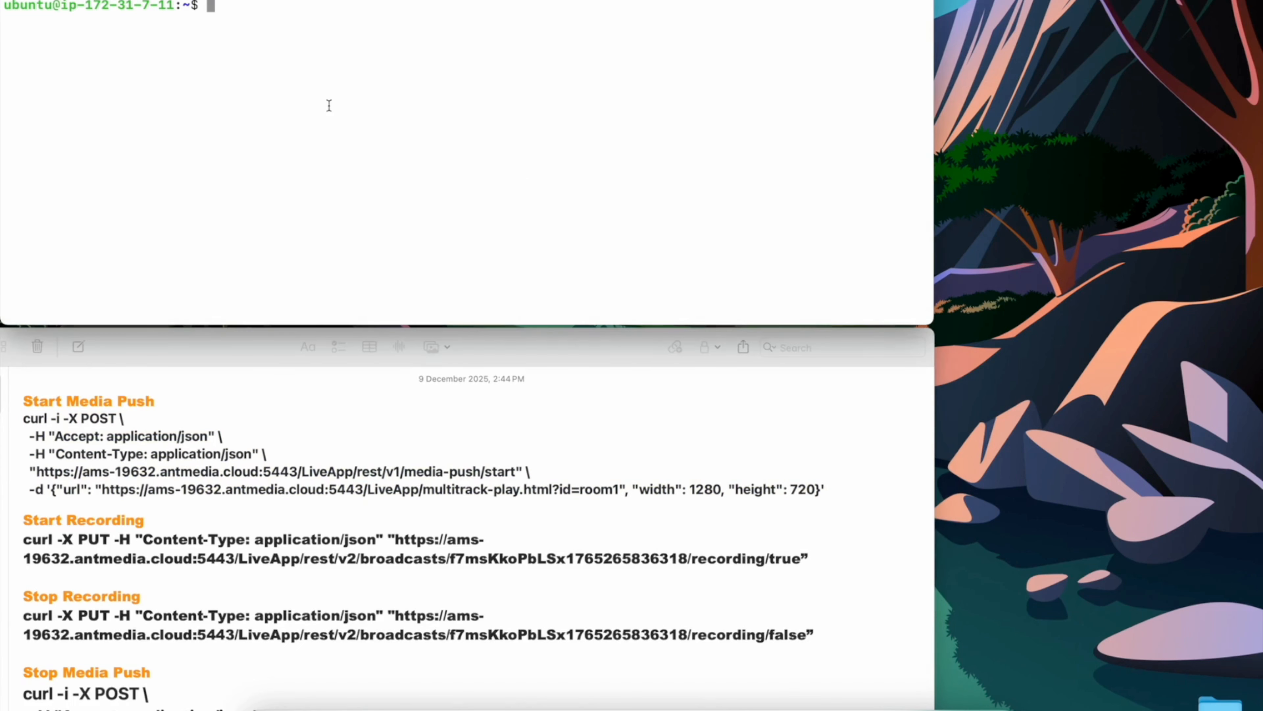
pyautogui.write('curl -i -X POST \\   -H "Accept: application/json" \\   -H "Content-Type: application/json" \\   "https://ams-19632.antmedia.cloud:5443/LiveApp/rest/v1/media-push/start" \\   -d \'{"url": "https://ams-19632.antmedia.cloud:5443/LiveApp/multitrack-play.html?id=room1", "width": 1280, "height": 720}\'')
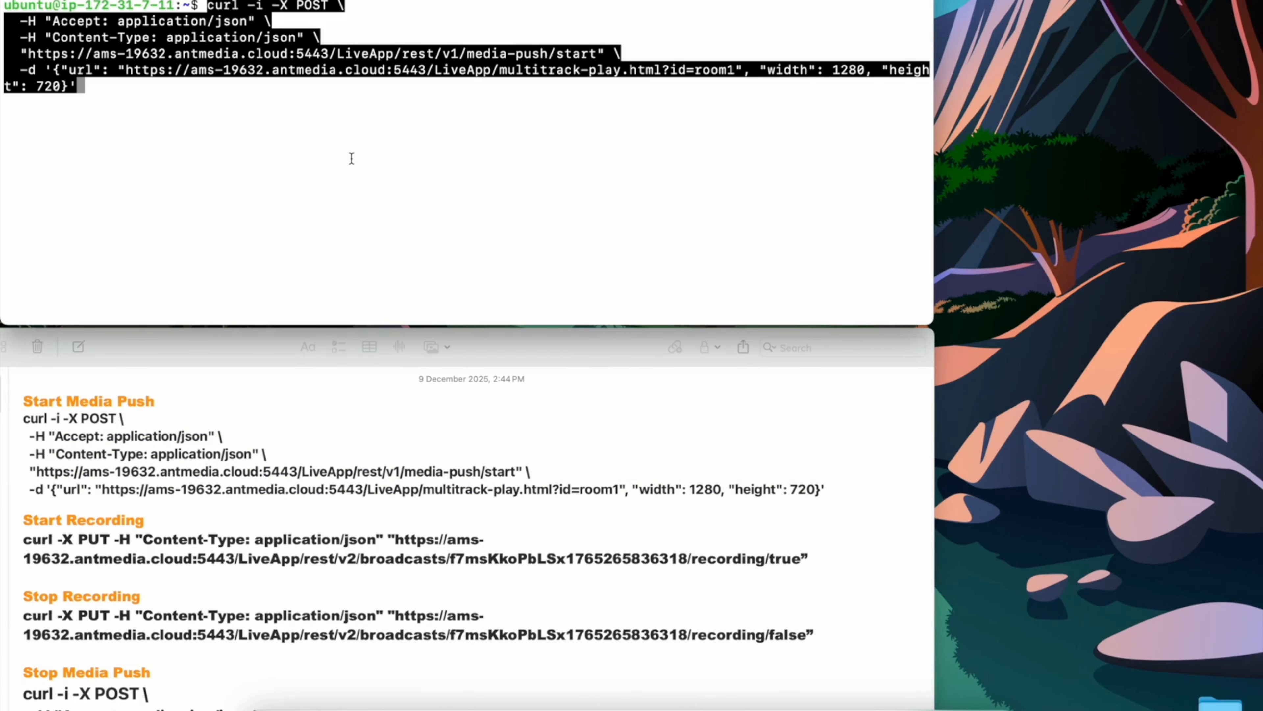
pyautogui.press('Return')
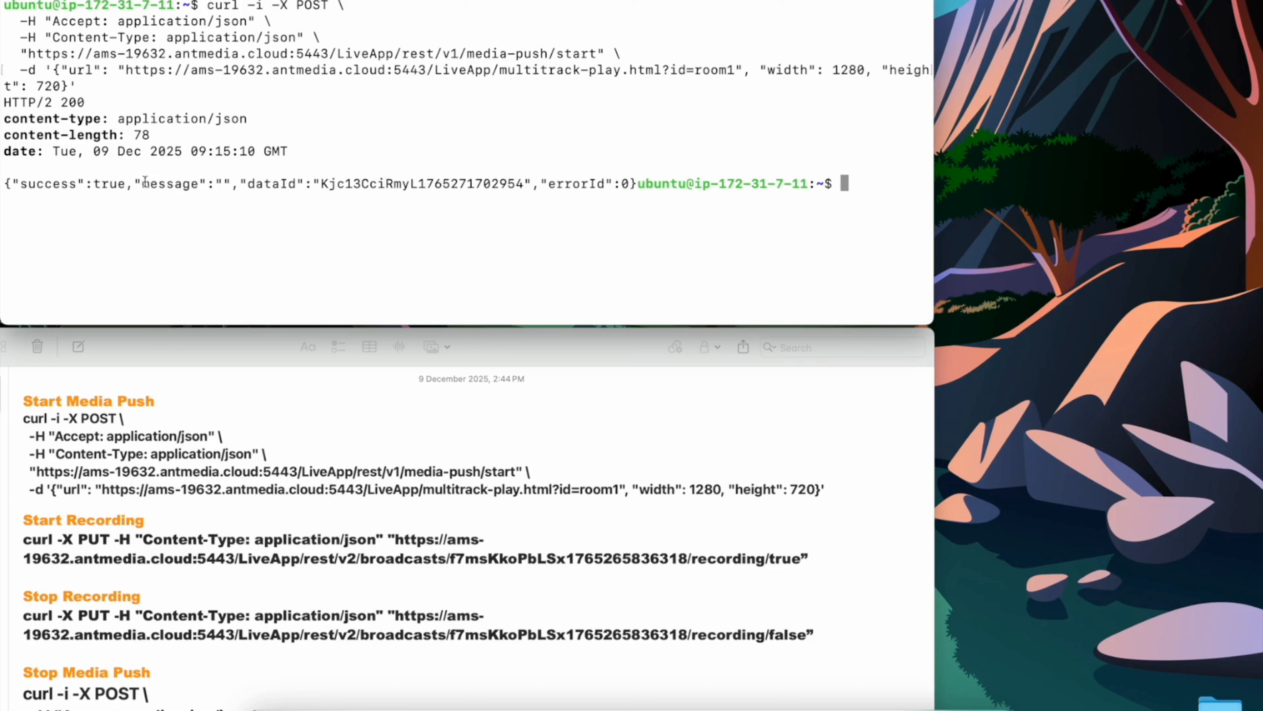
# Step: Locate the stream matching the returned dataId in the live streams list and preview its merged conference video
pyautogui.doubleClick(116, 182)
pyautogui.doubleClick(375, 184)
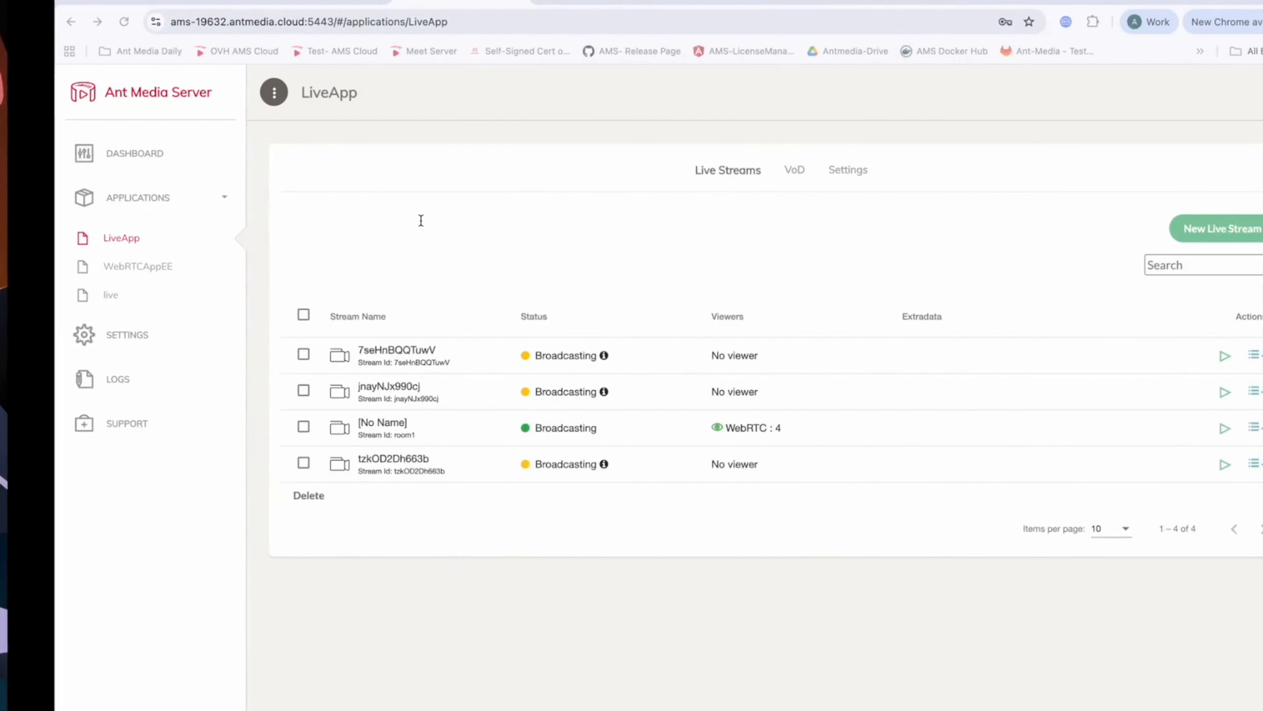
pyautogui.doubleClick(396, 397)
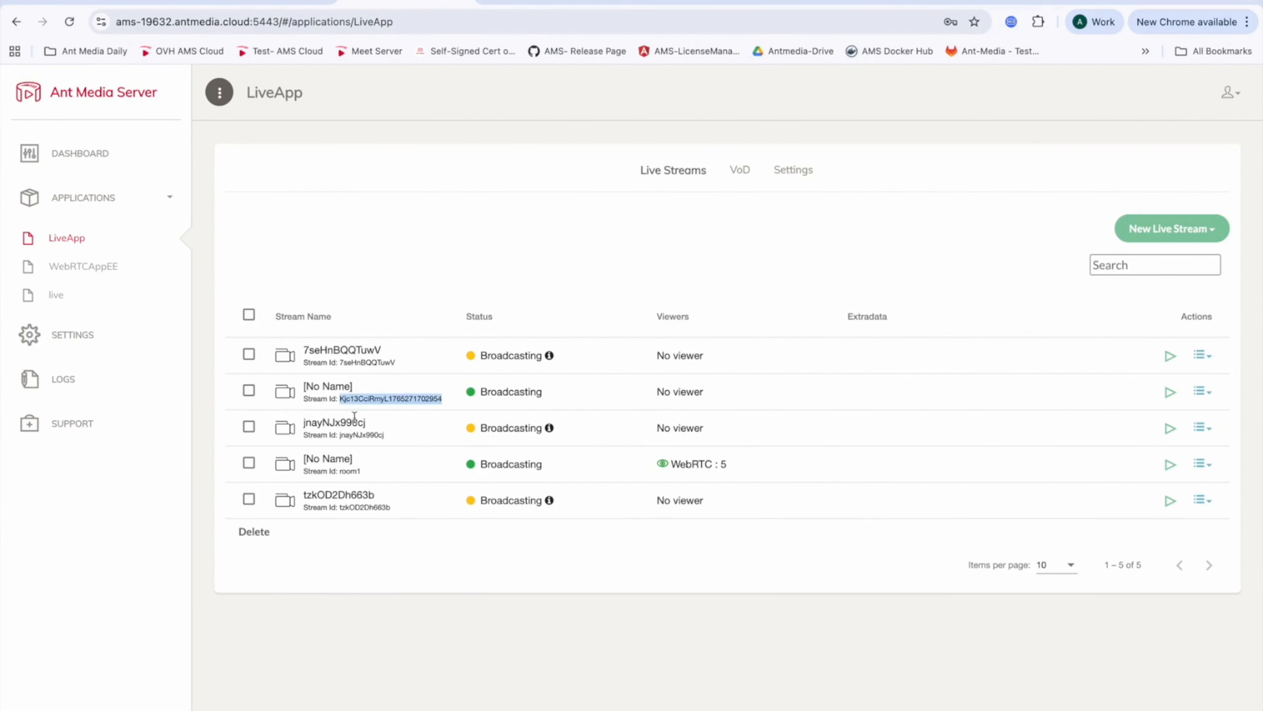
pyautogui.click(1170, 392)
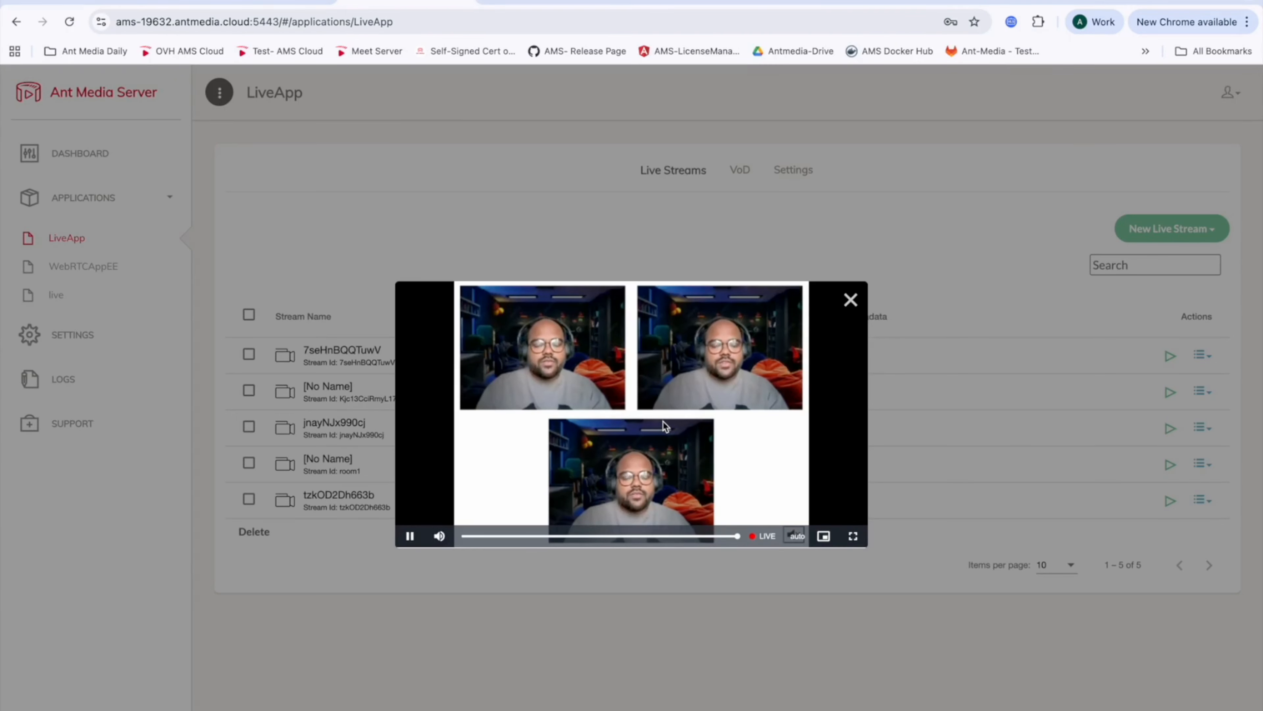
pyautogui.click(851, 299)
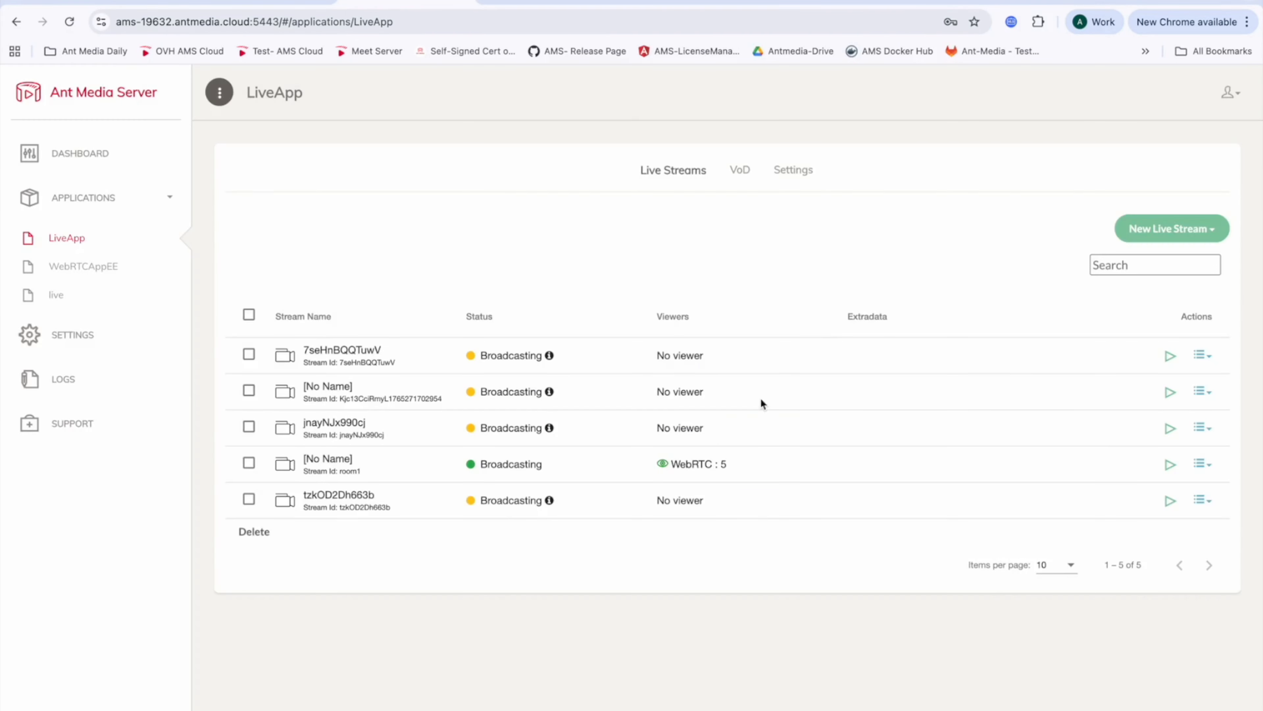
pyautogui.hotkey('ctrl', 'Left')
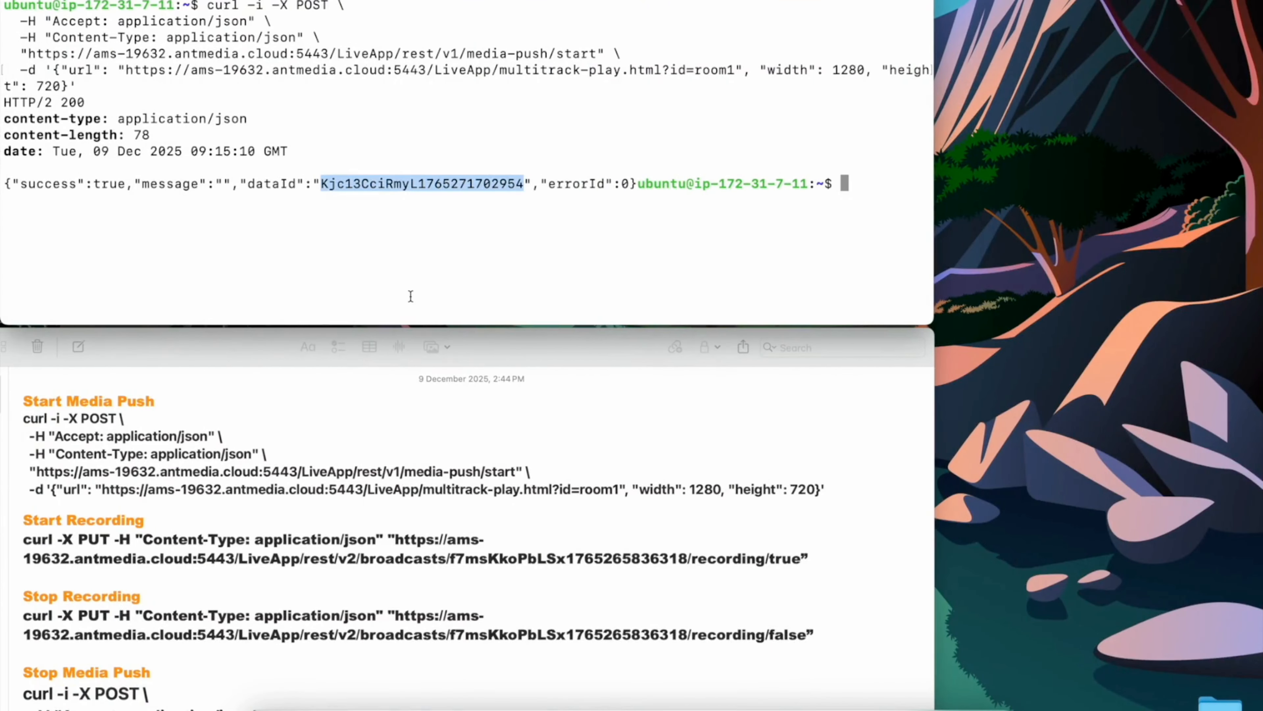
pyautogui.click(411, 298)
pyautogui.press('Return')
pyautogui.press('Return')
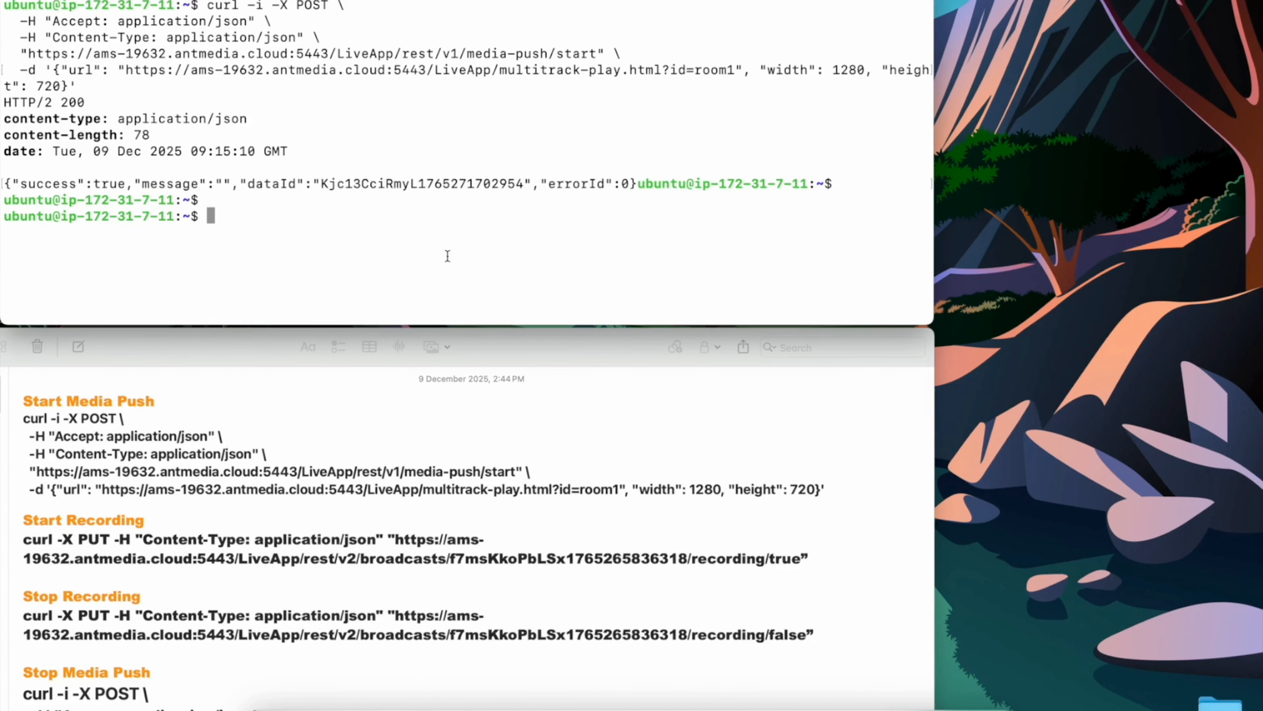
pyautogui.hotkey('ctrl', 'Right')
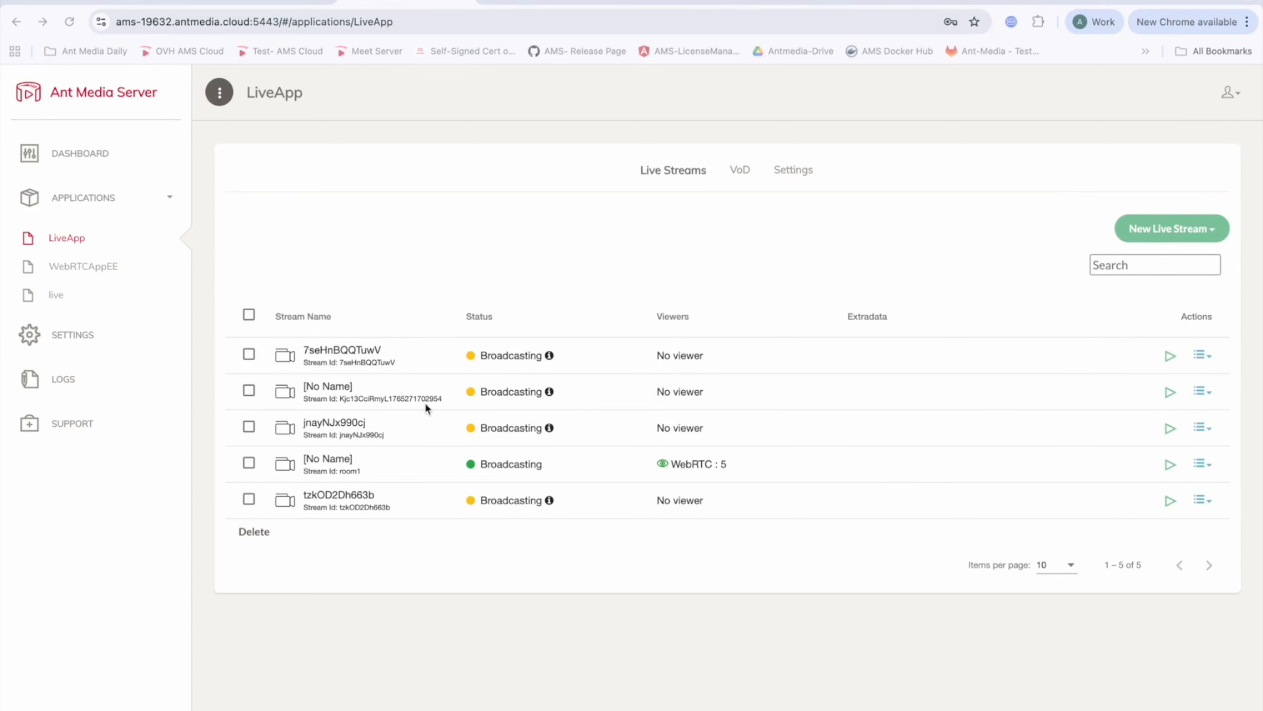
pyautogui.doubleClick(415, 394)
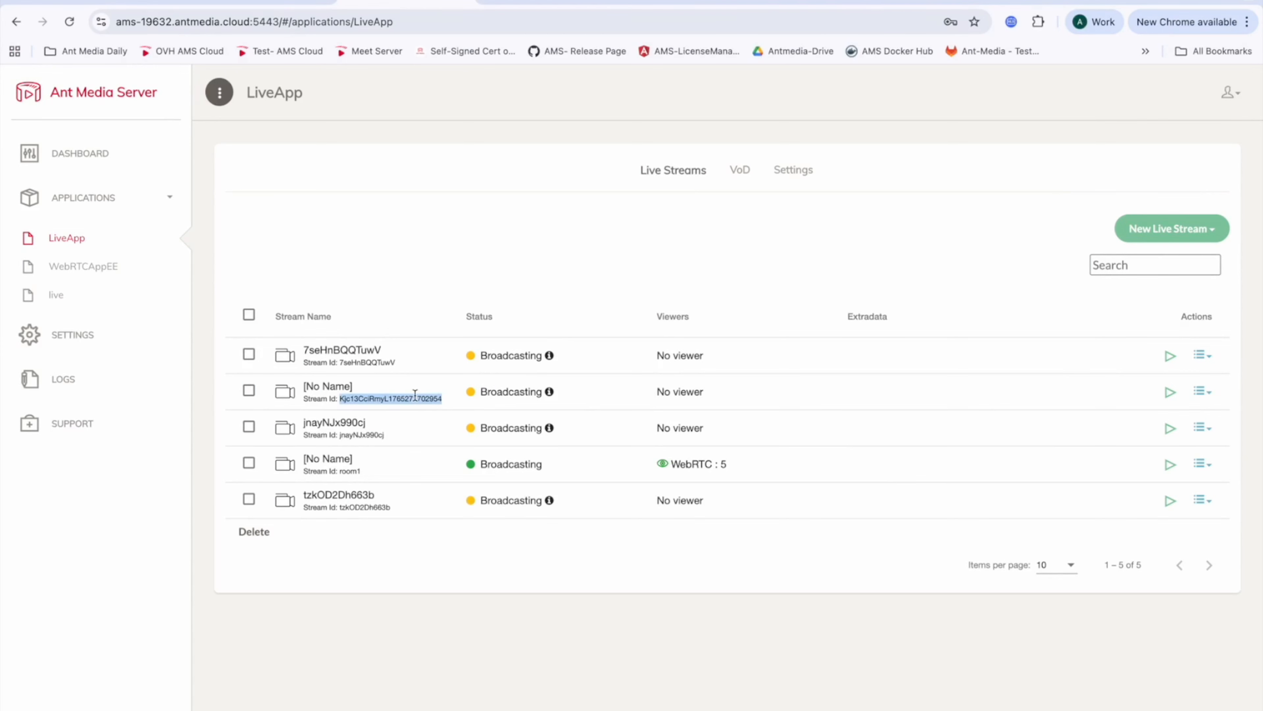
pyautogui.click(1203, 395)
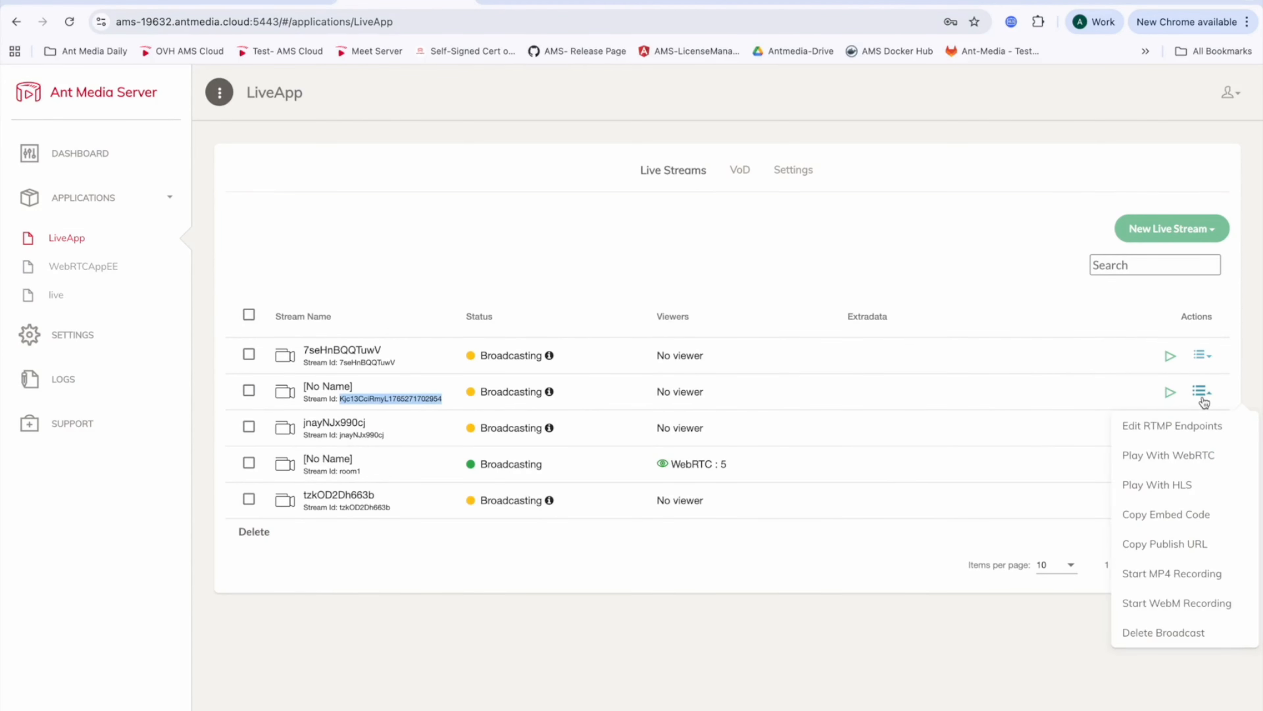
pyautogui.click(1181, 577)
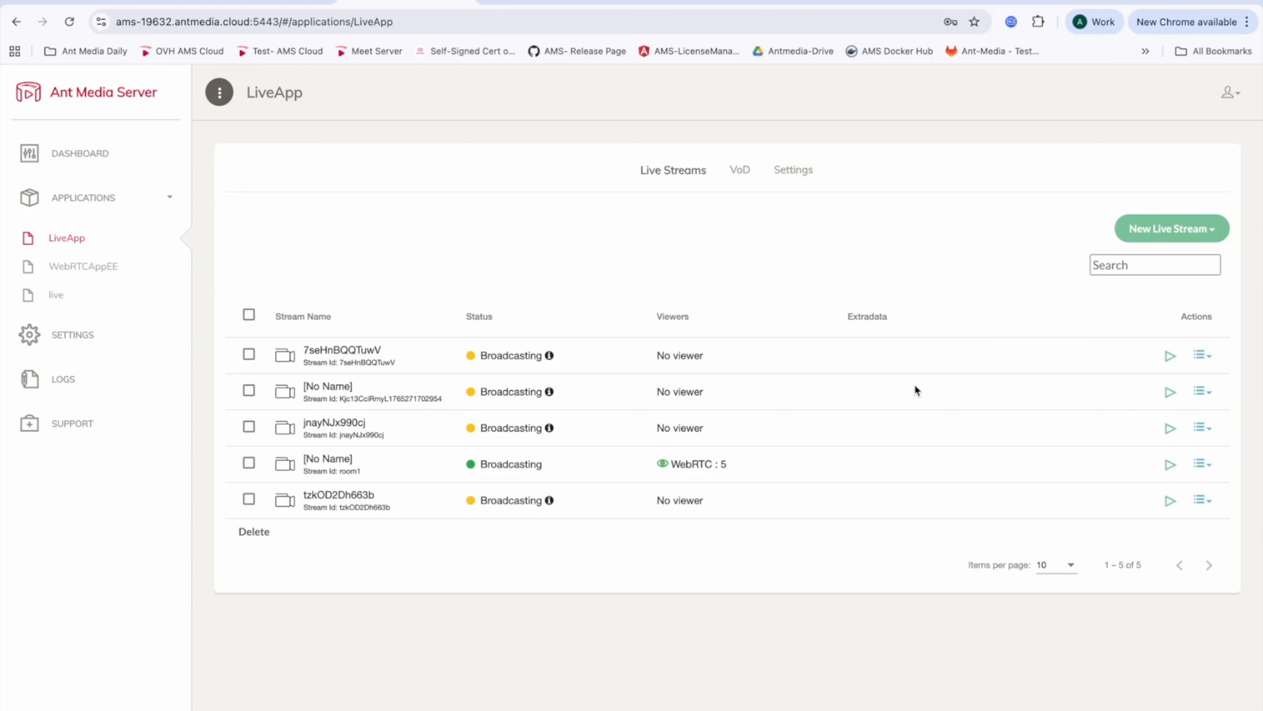
# Step: Stop the MP4 recording on the Media Push stream and open the VoD list
pyautogui.click(1202, 391)
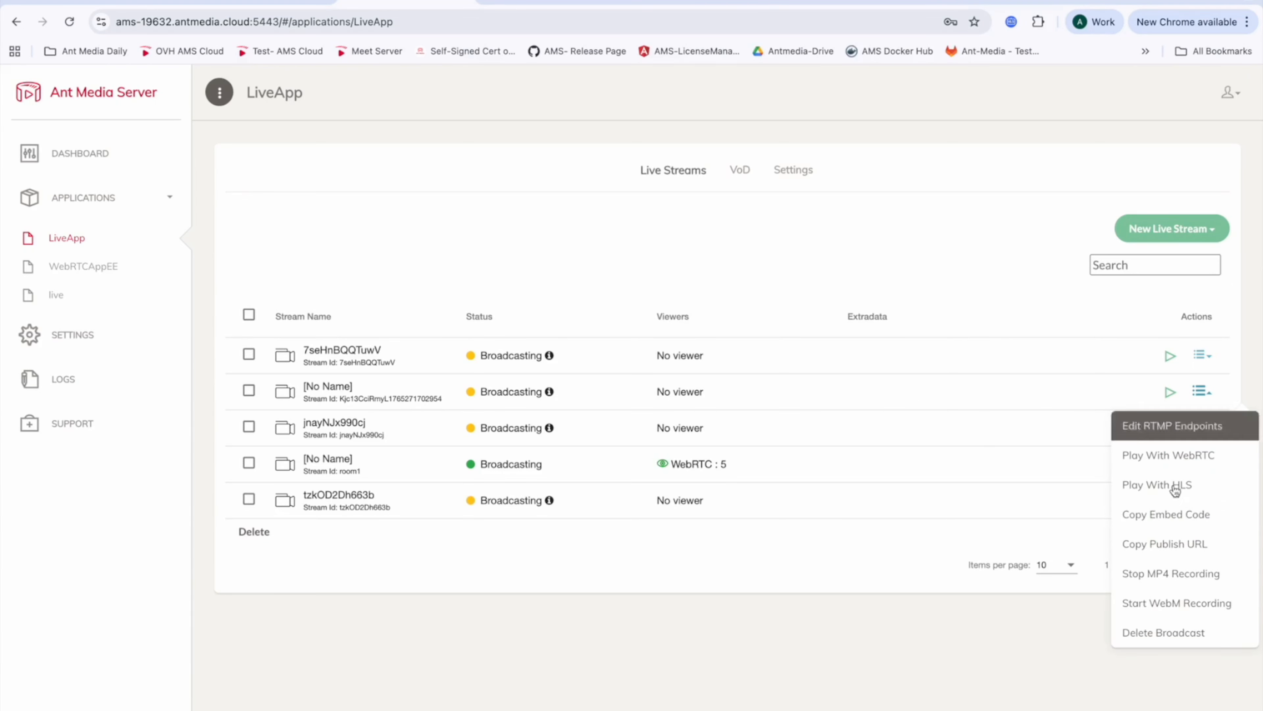
pyautogui.click(1177, 587)
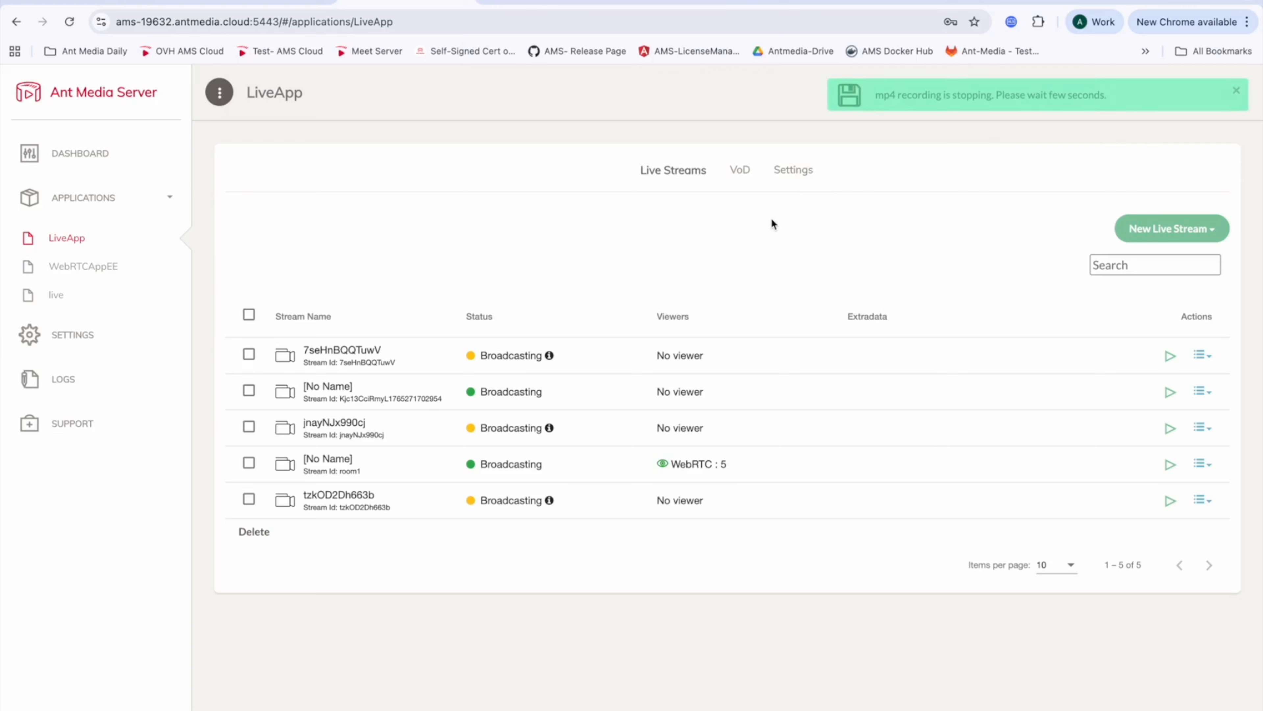
pyautogui.click(740, 179)
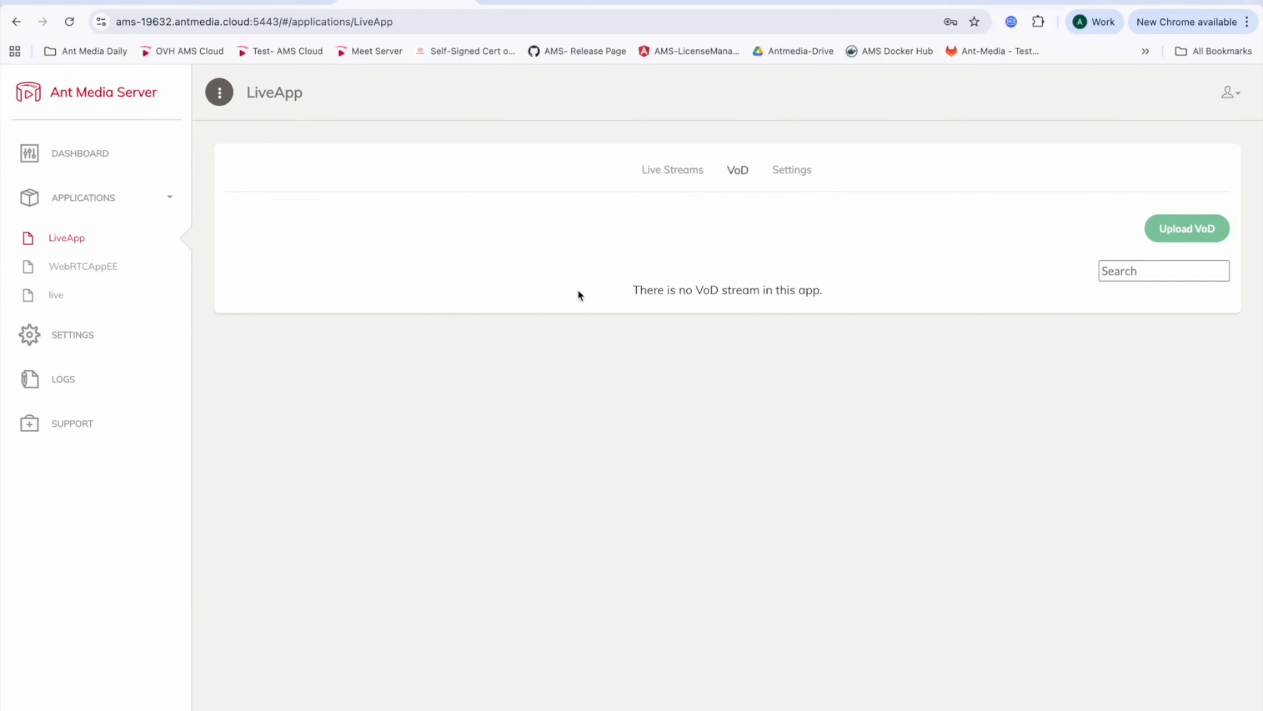
# Step: Refresh the VoD list and examine the recorded stream entry, then return to the live streams
pyautogui.click(679, 175)
pyautogui.click(742, 171)
pyautogui.click(679, 180)
pyautogui.click(734, 183)
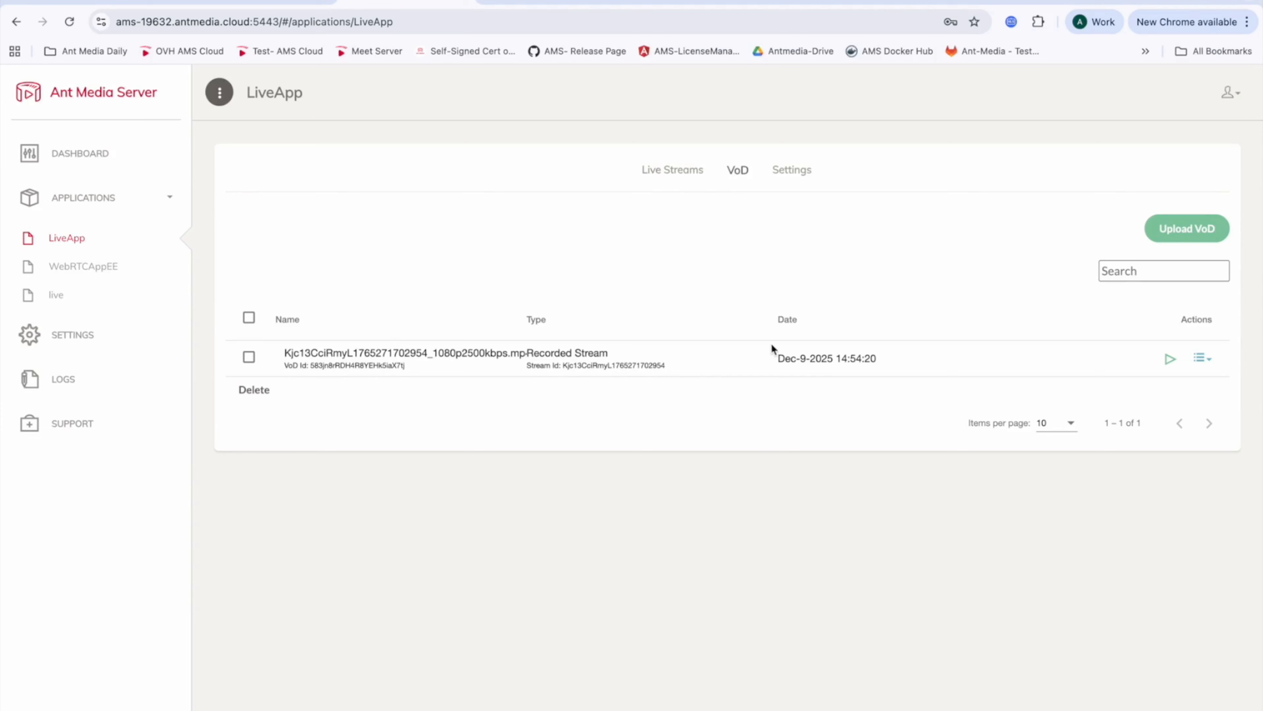
pyautogui.moveTo(776, 353); pyautogui.dragTo(874, 353)
pyautogui.click(885, 372)
pyautogui.click(672, 181)
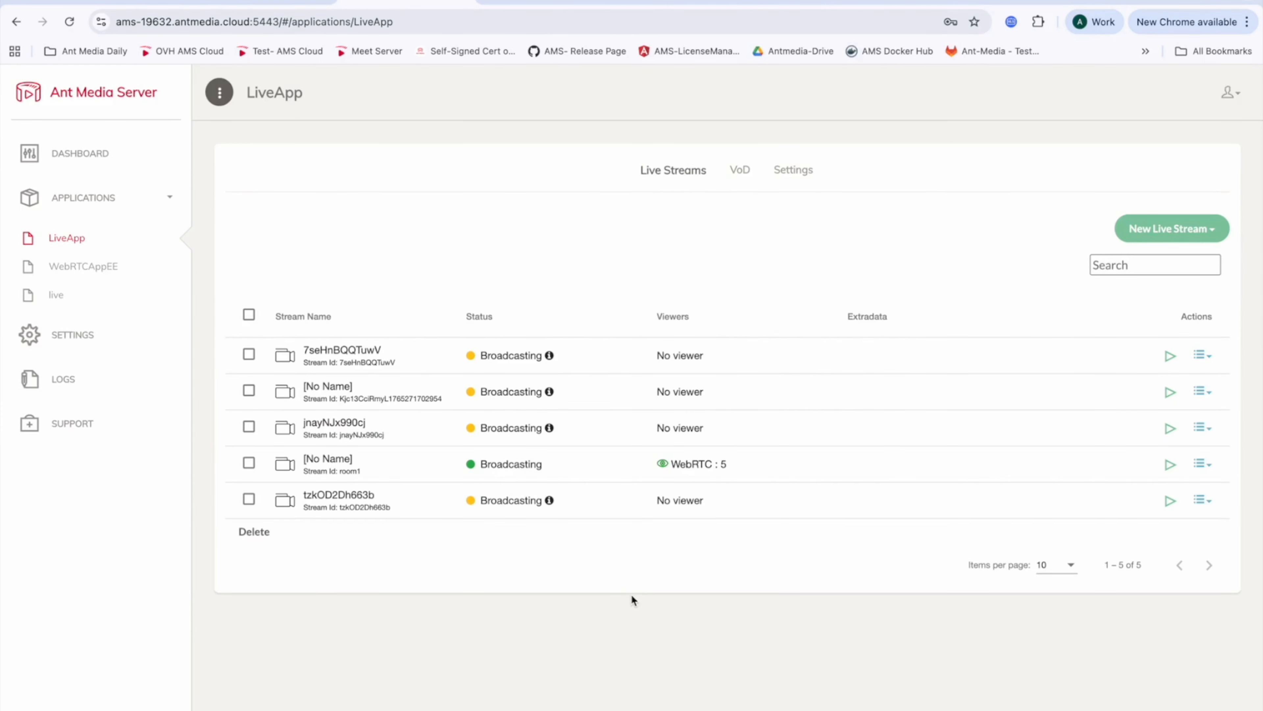
# Step: Replace the broadcast id in the Start Recording command with the Media Push stream's id
pyautogui.hotkey('ctrl', 'Left')
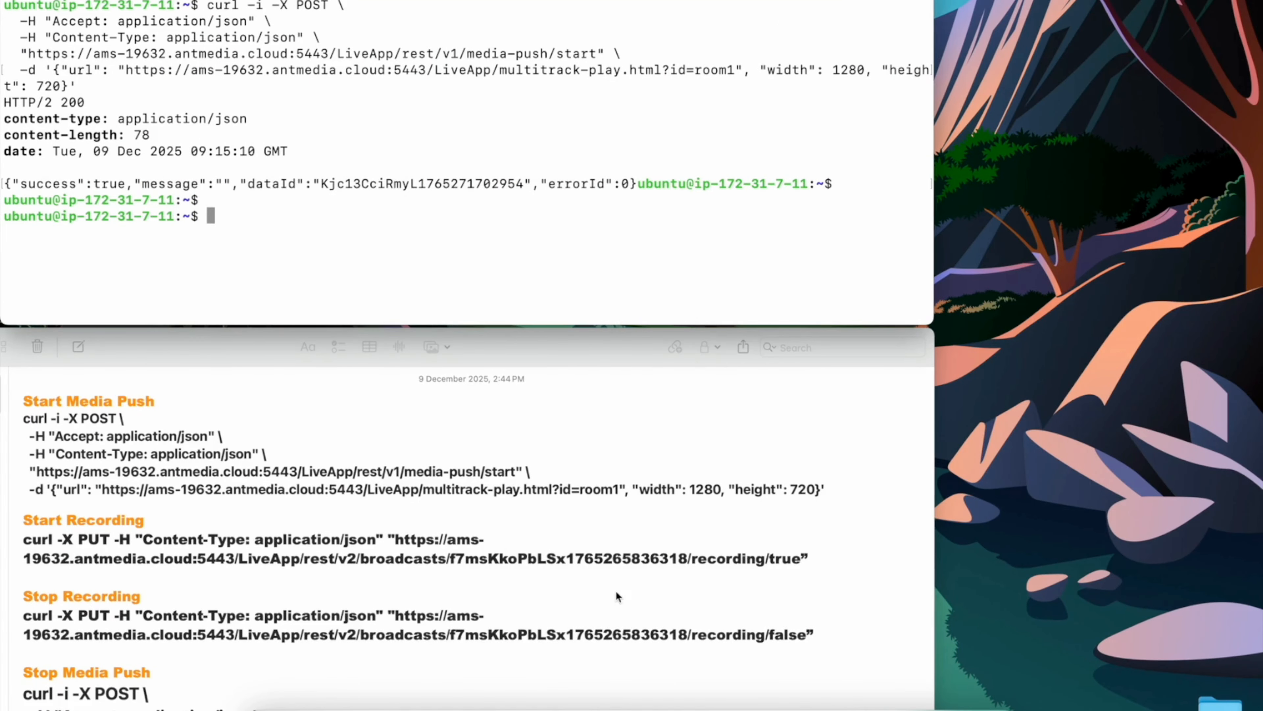
pyautogui.click(797, 560)
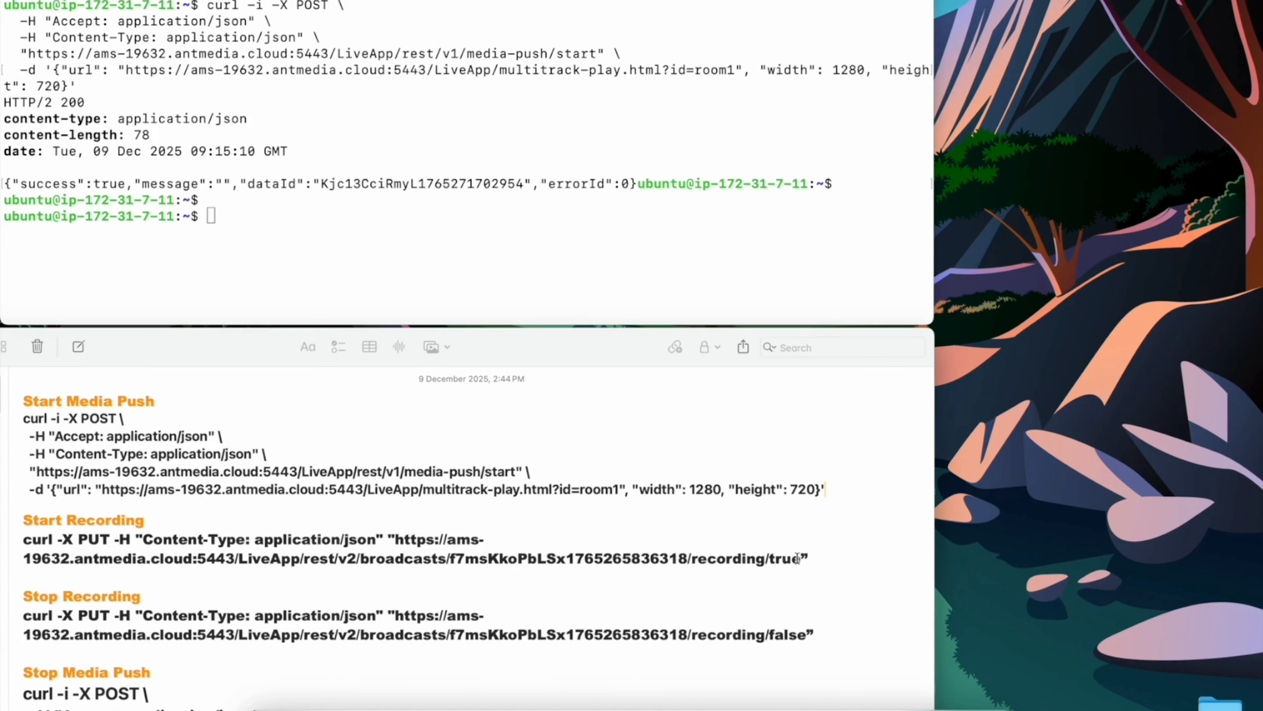
pyautogui.doubleClick(603, 560)
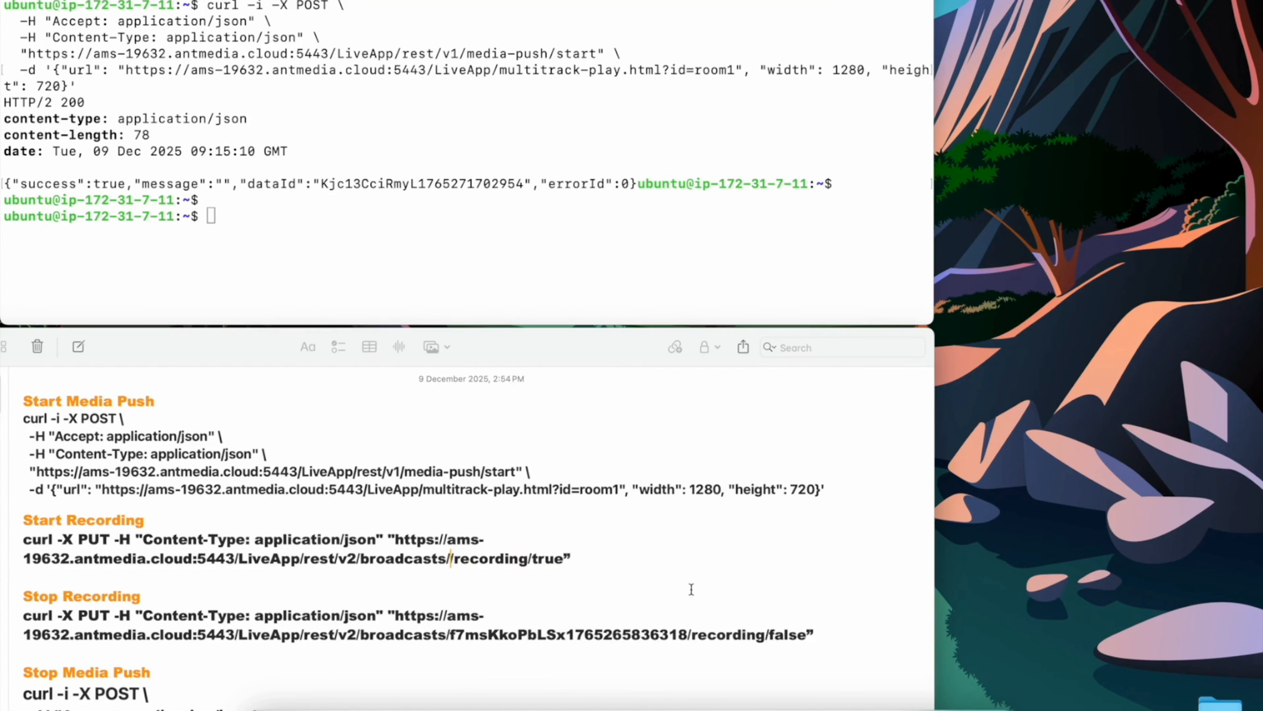
pyautogui.hotkey('ctrl', 'Right')
pyautogui.doubleClick(390, 393)
pyautogui.press('super+c')
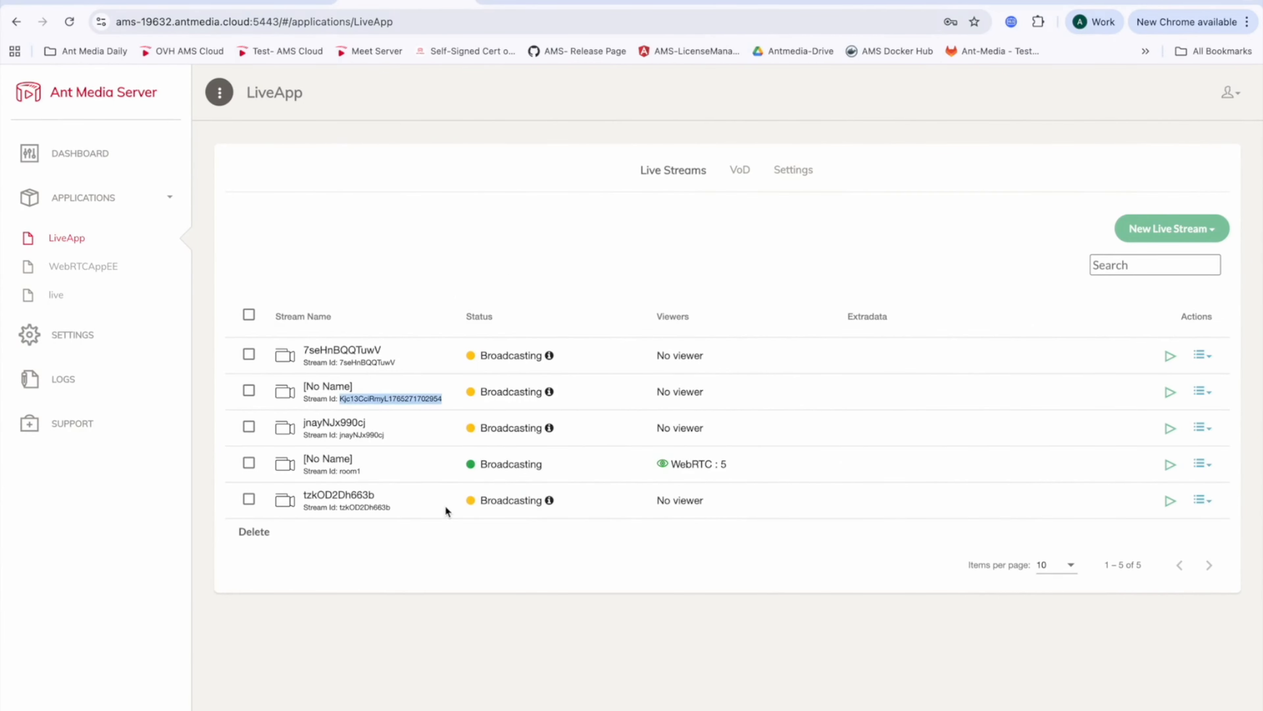
pyautogui.hotkey('ctrl', 'Left')
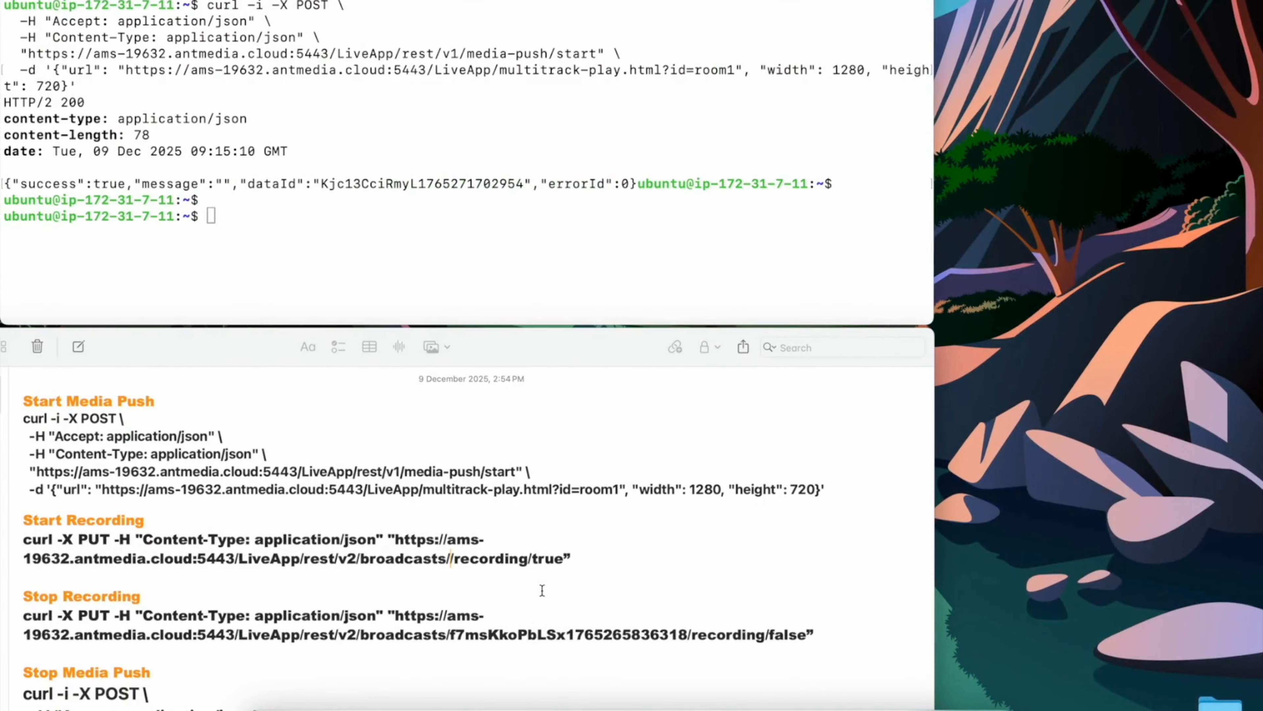
pyautogui.press('super+v')
# Step: Replace the broadcast id in the Stop Recording command with the same Media Push stream id
pyautogui.scroll(-3, 542, 572)
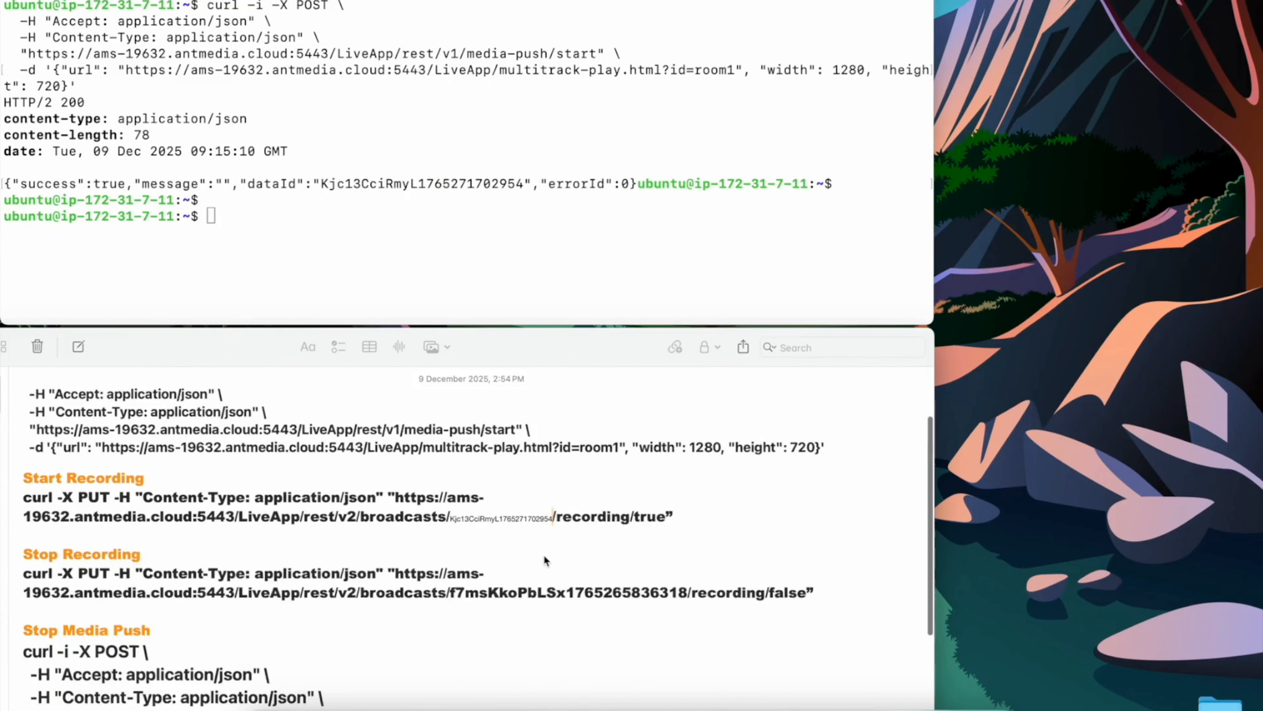
pyautogui.doubleClick(520, 516)
pyautogui.press('super+v')
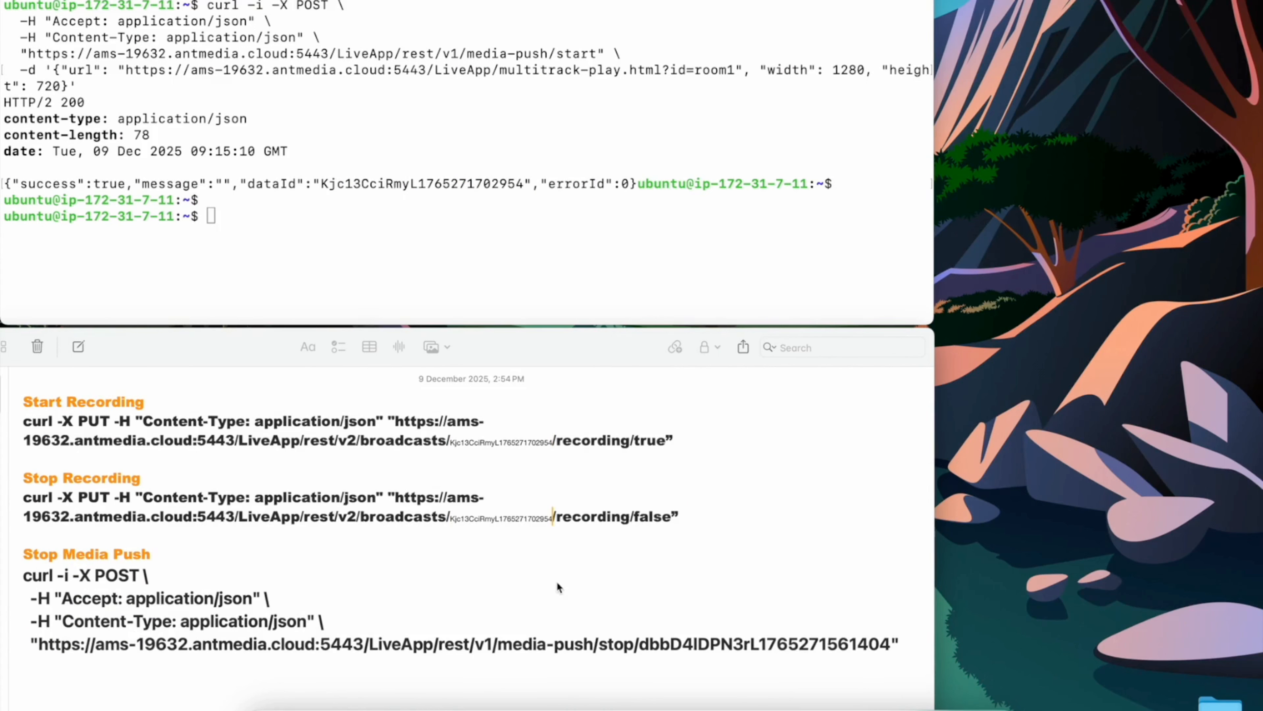
# Step: Enlarge the font of the pasted stream ids in both the Stop and Start Recording commands
pyautogui.doubleClick(533, 517)
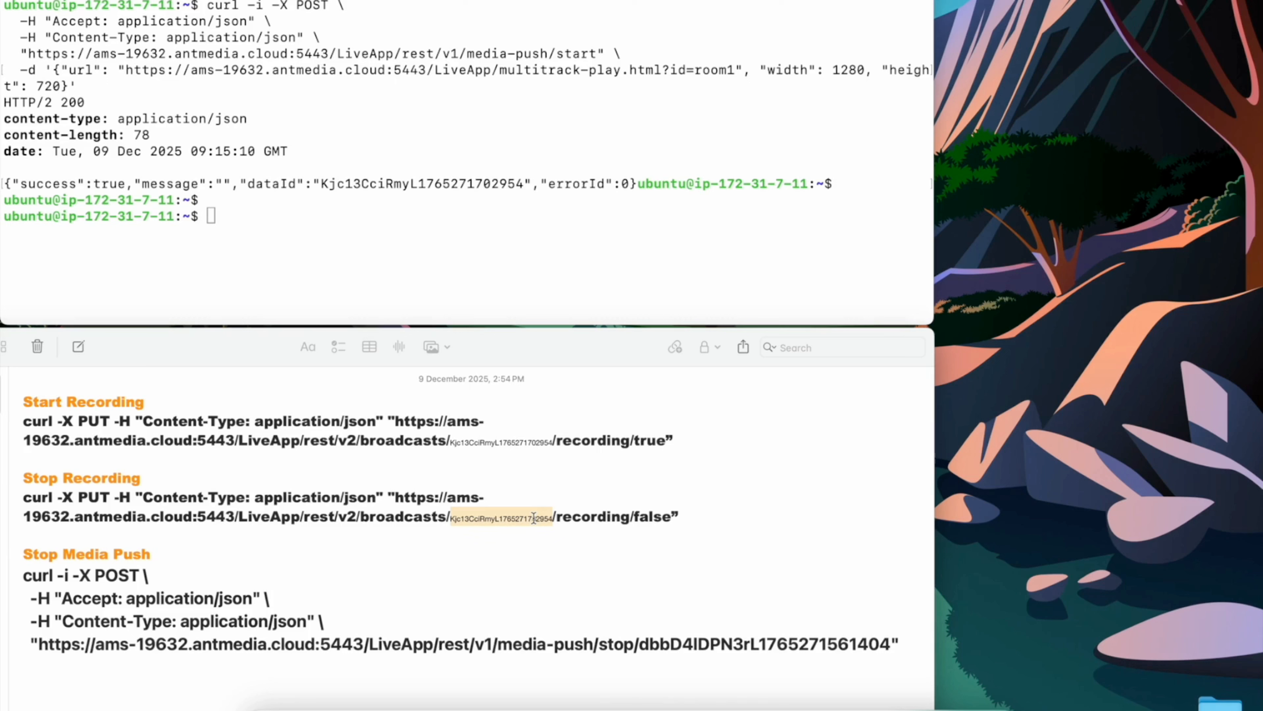
pyautogui.press('super+plus')
pyautogui.press('super+plus')
pyautogui.press('super+plus')
pyautogui.press('super+plus')
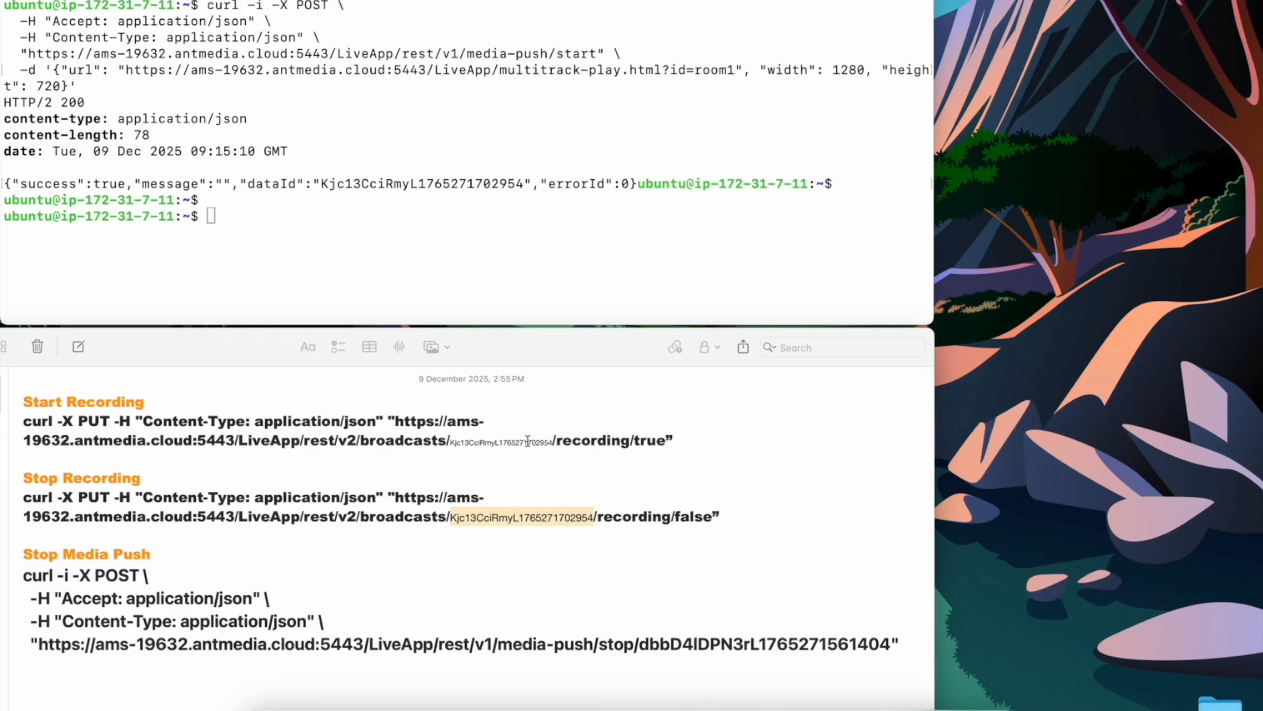
pyautogui.click(523, 441)
pyautogui.doubleClick(522, 441)
pyautogui.press('super+plus')
pyautogui.press('super+plus')
pyautogui.press('super+plus')
pyautogui.press('super+plus')
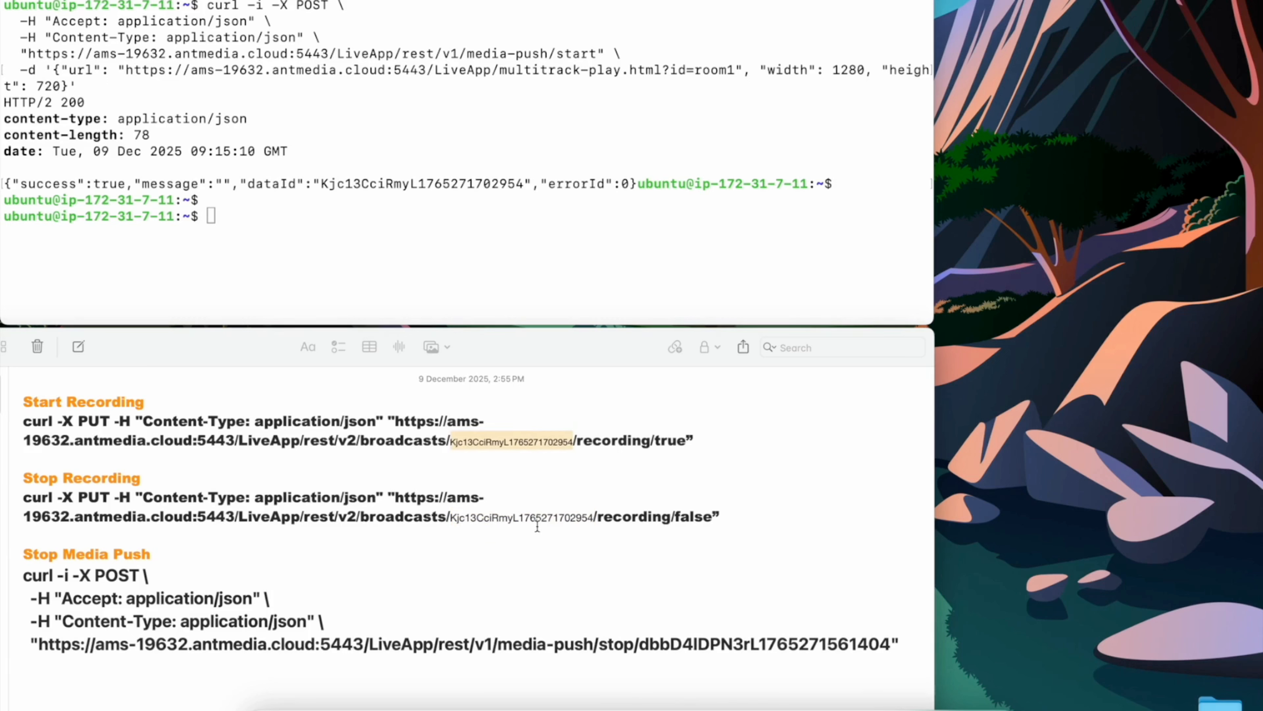
pyautogui.press('super+plus')
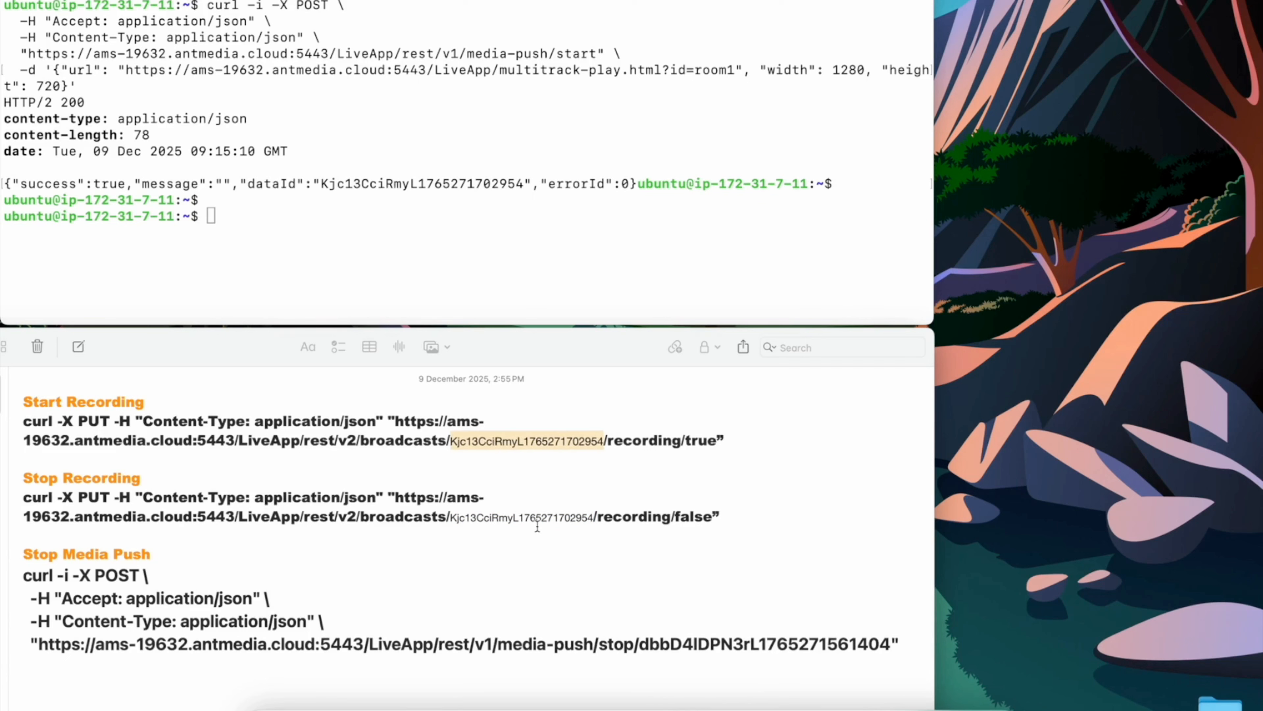
# Step: Enlarge the pasted stream ids further in both the Stop Recording and Start Recording commands
pyautogui.doubleClick(542, 521)
pyautogui.press('super+plus')
pyautogui.press('super+plus')
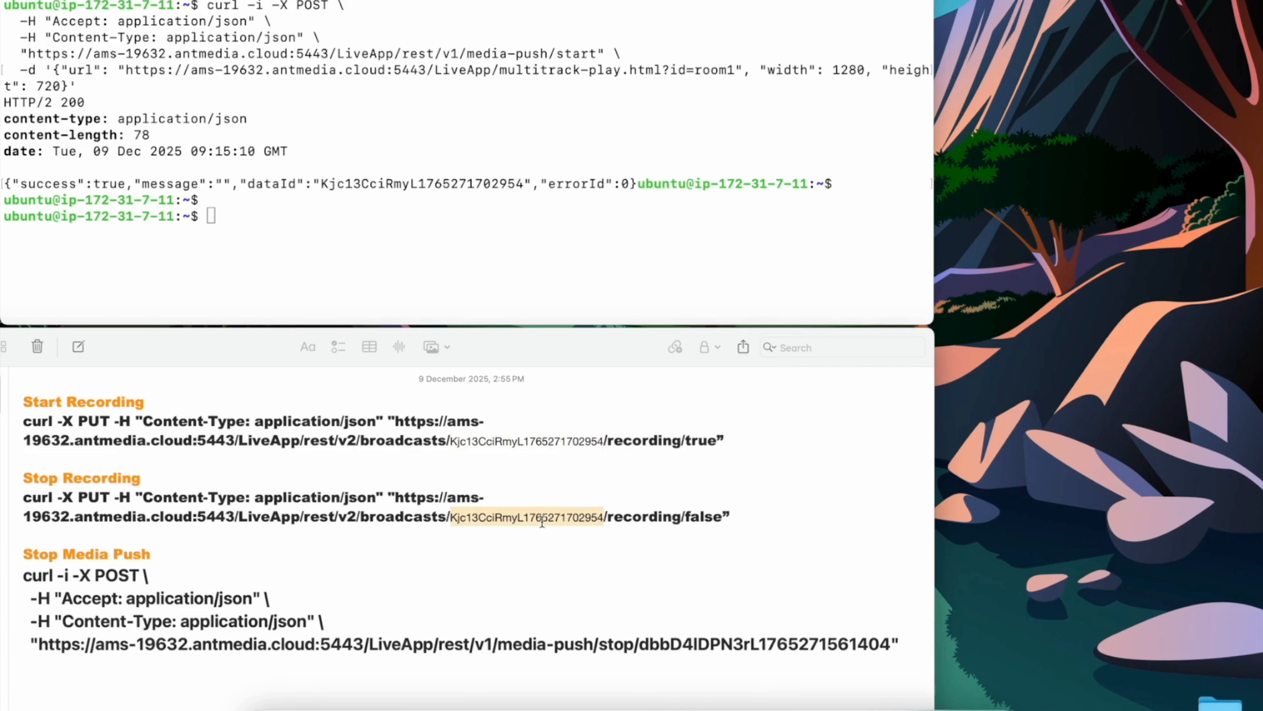
pyautogui.click(519, 441)
pyautogui.doubleClick(520, 441)
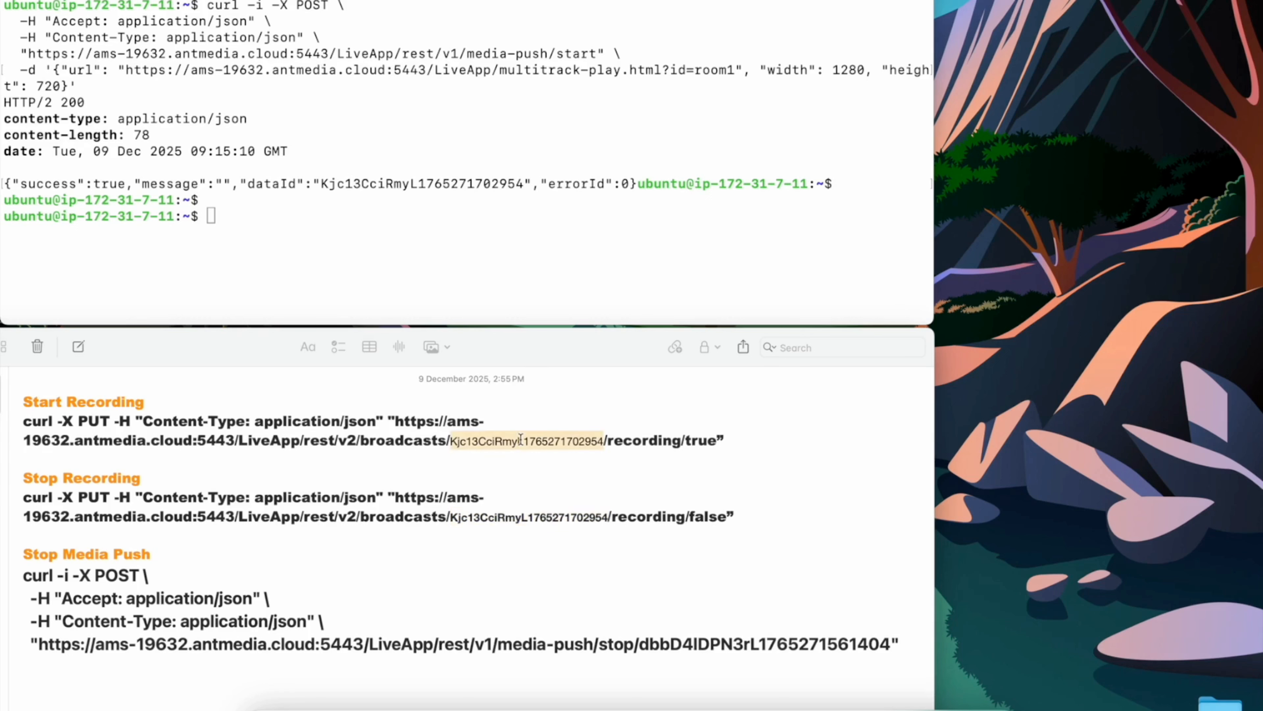
pyautogui.press('super+plus')
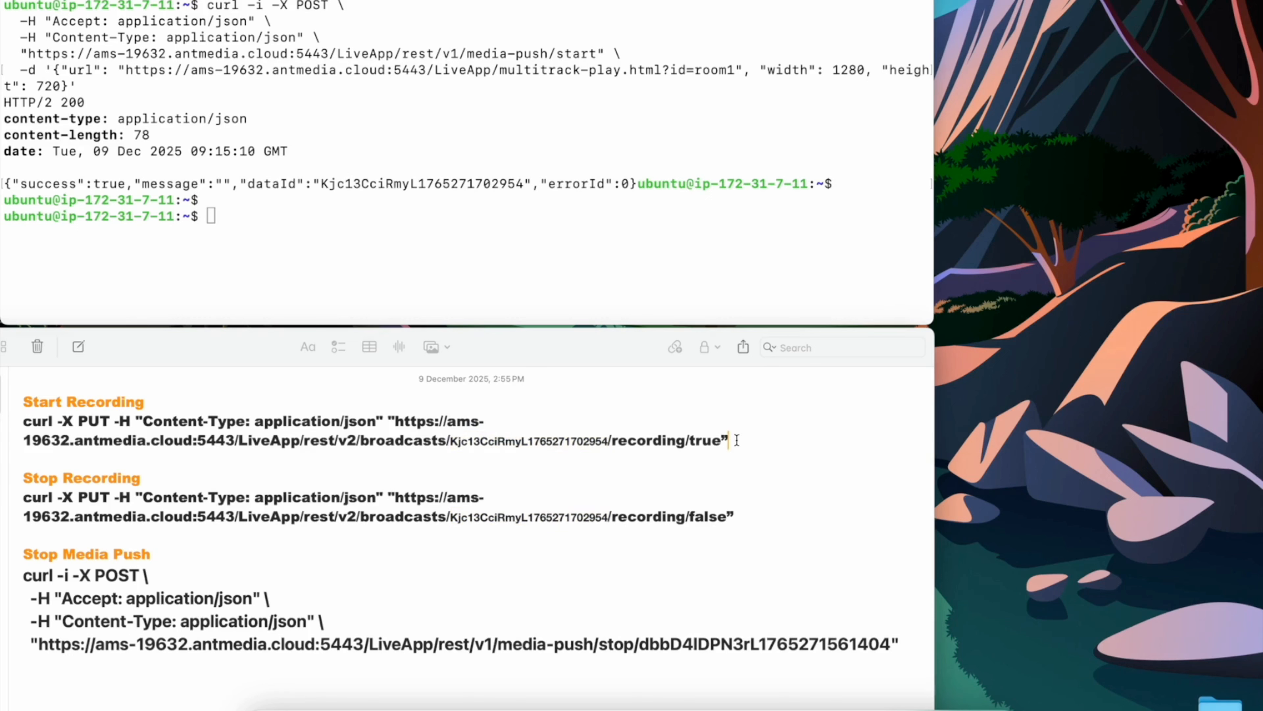
# Step: Try to run the Start Recording command in the terminal by copying it from the note
pyautogui.click(737, 440)
pyautogui.moveTo(395, 421); pyautogui.dragTo(261, 437)
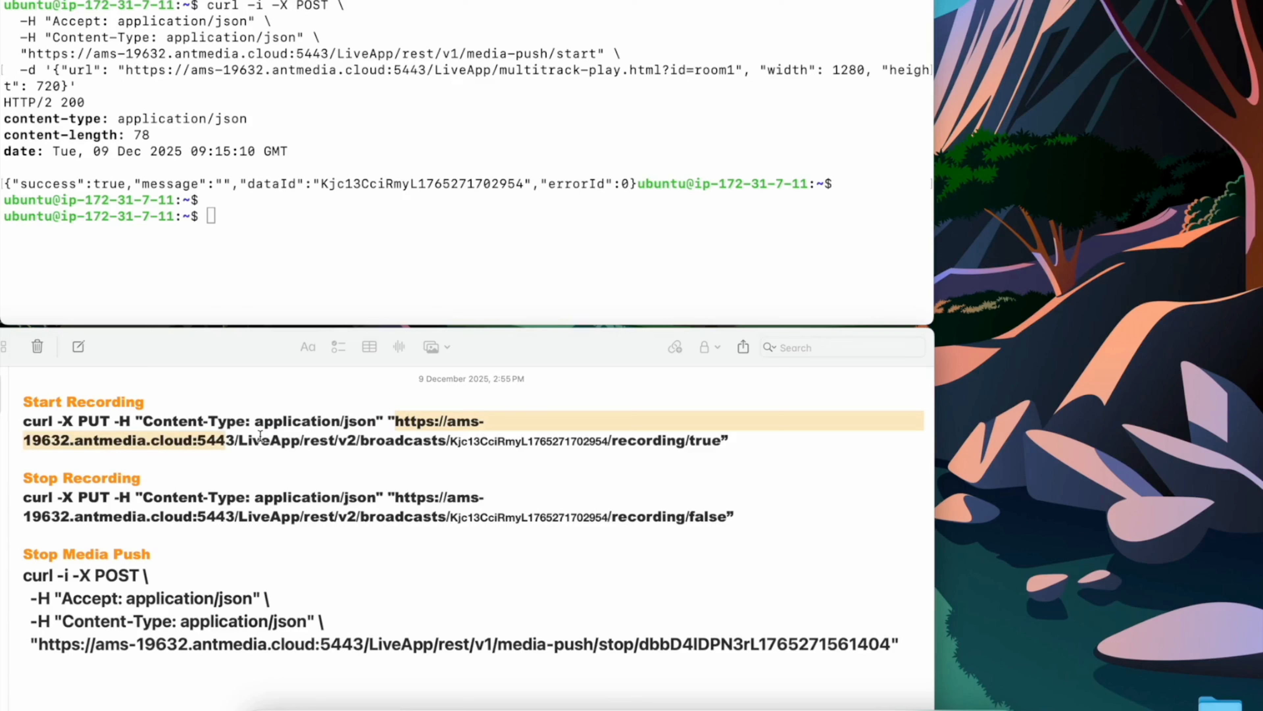
pyautogui.doubleClick(260, 440)
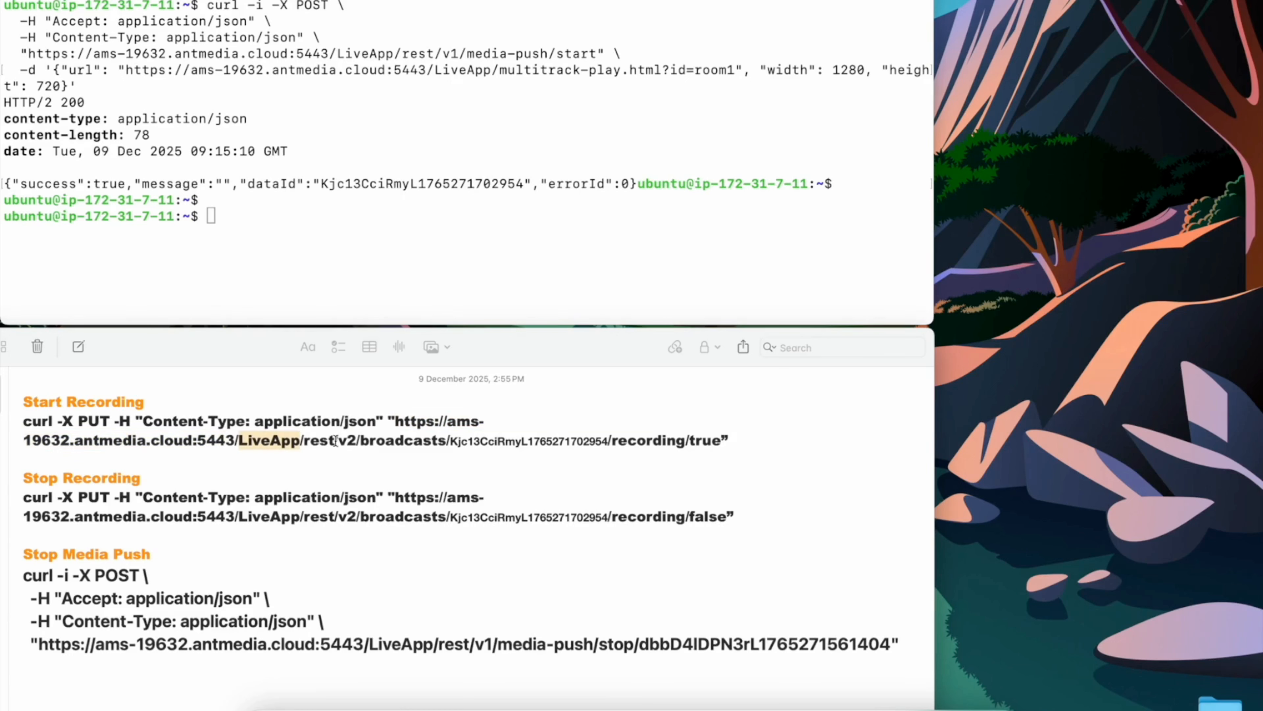
pyautogui.doubleClick(407, 439)
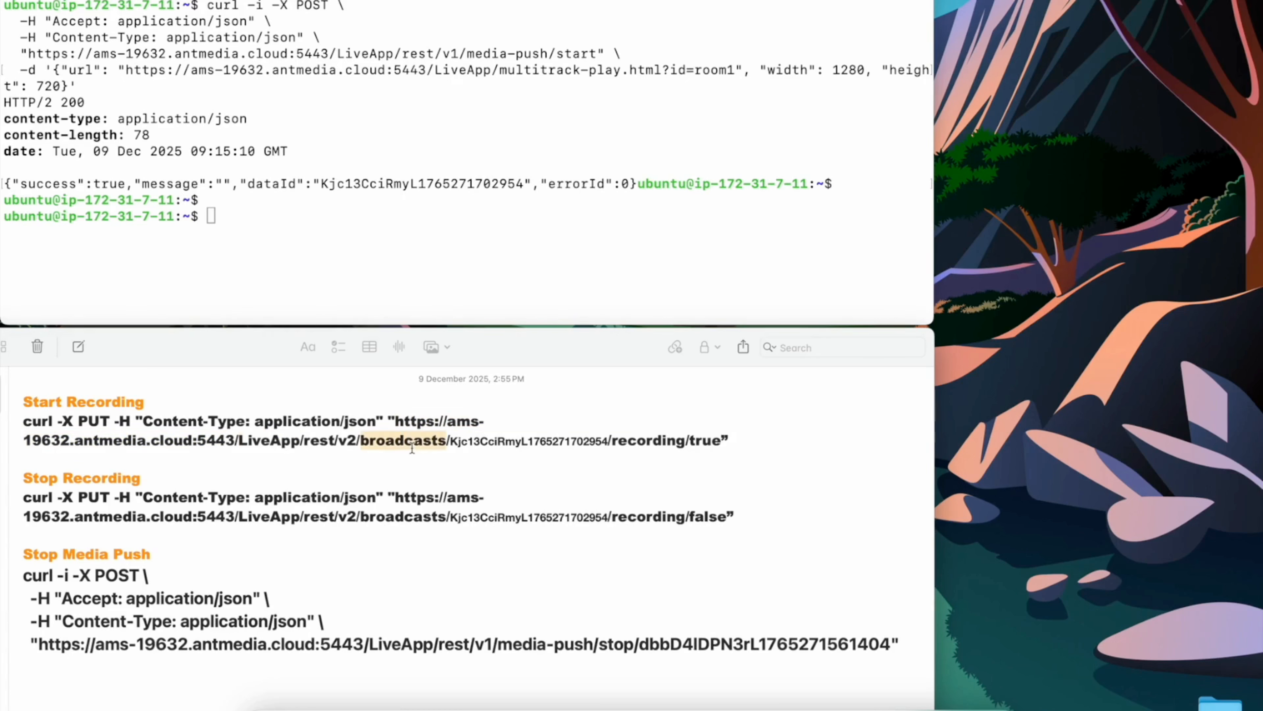
pyautogui.doubleClick(525, 443)
pyautogui.moveTo(735, 441); pyautogui.dragTo(23, 418)
pyautogui.press('super+c')
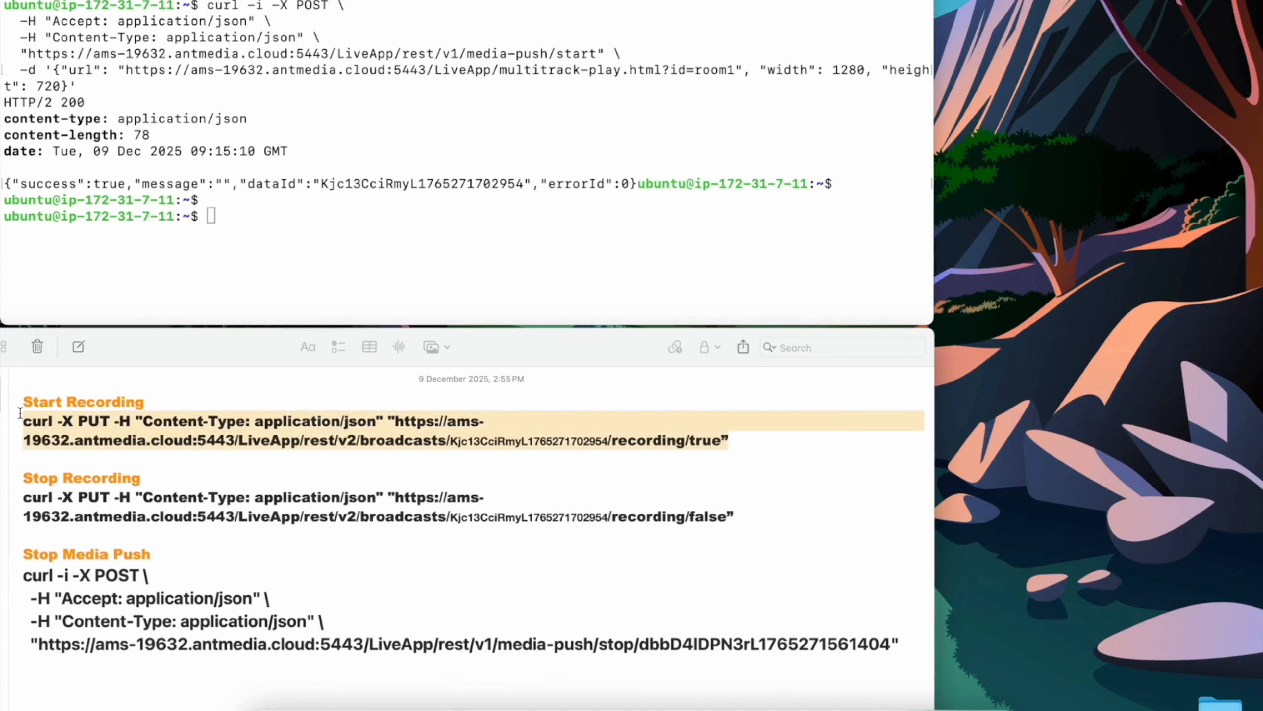
pyautogui.click(244, 218)
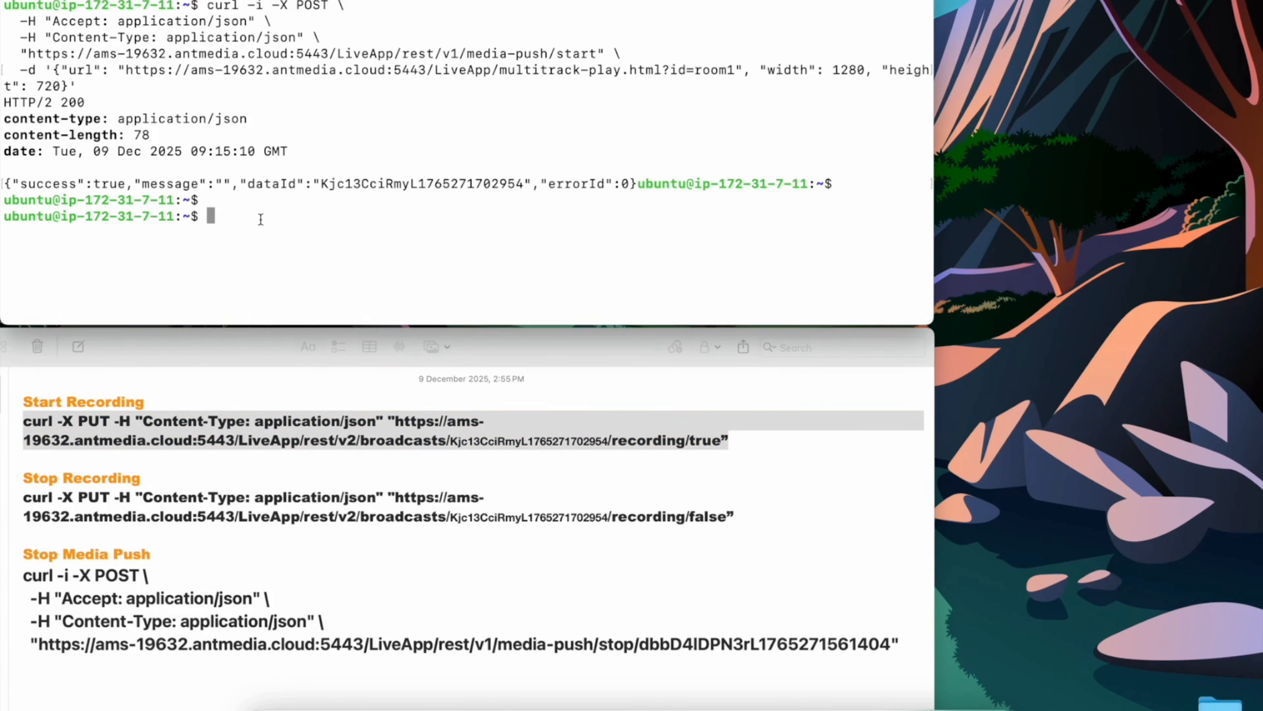
pyautogui.press('super+v')
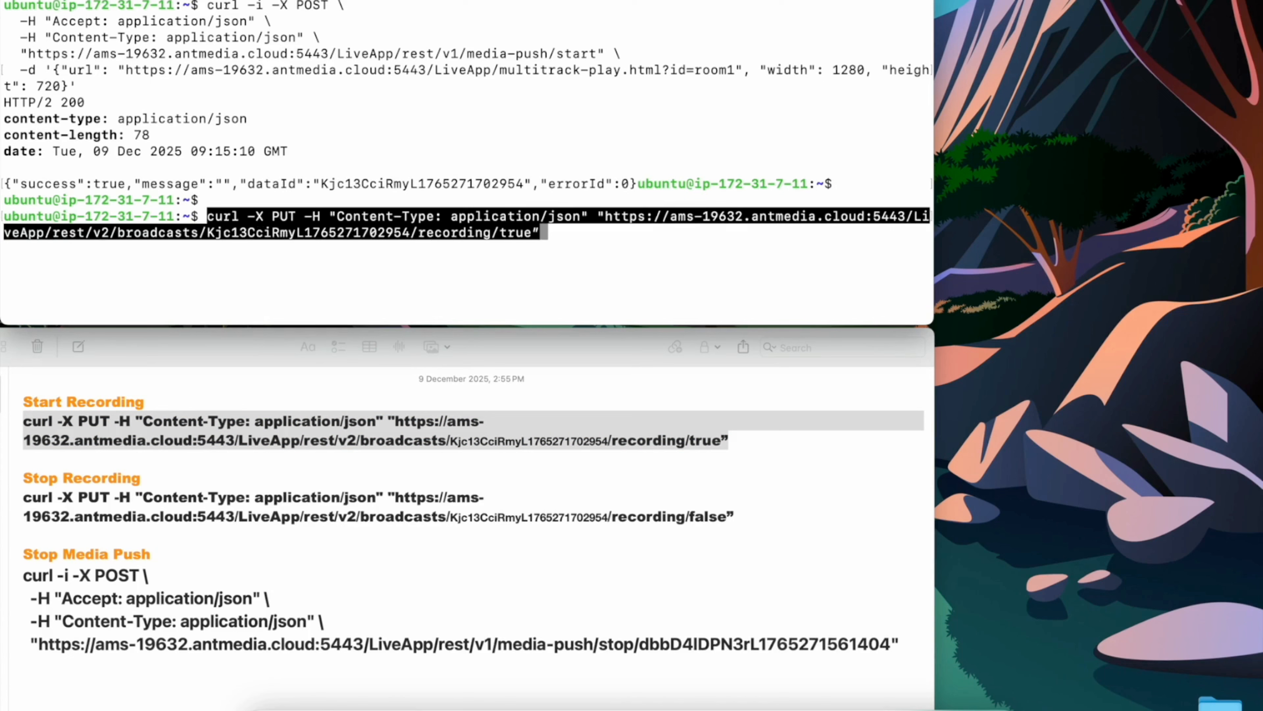
pyautogui.press('Return')
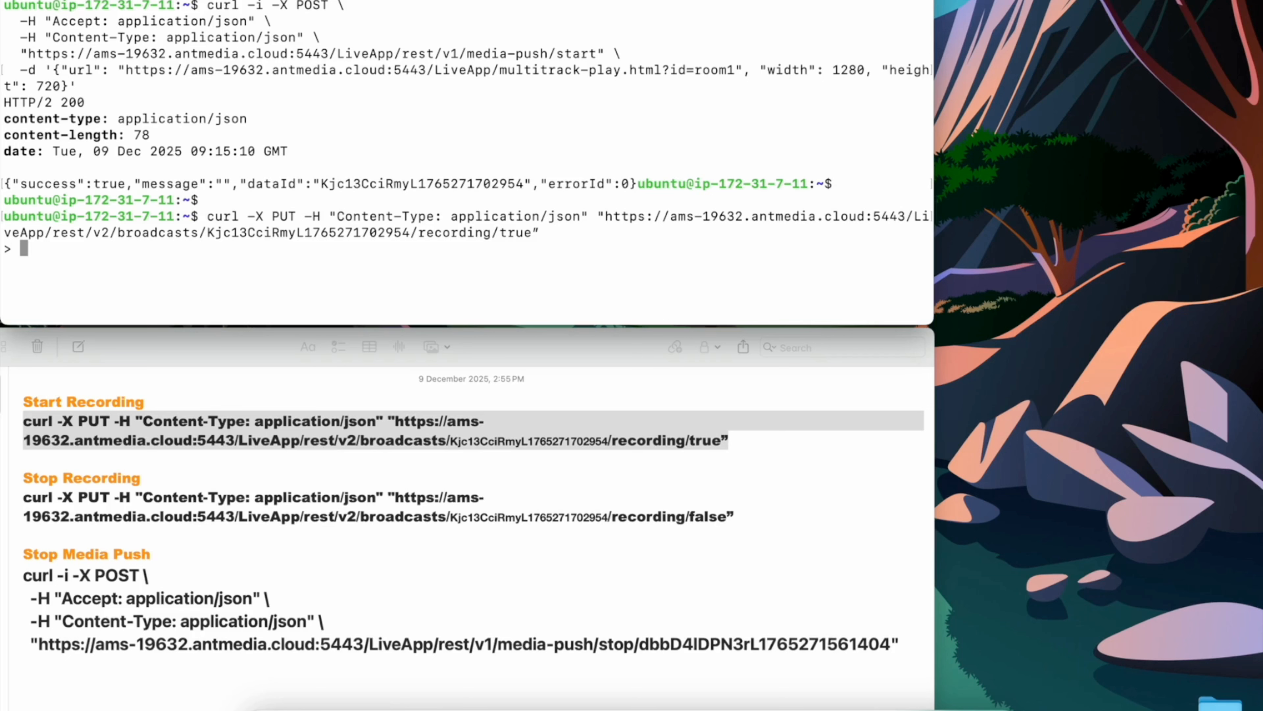
# Step: Cancel the unfinished command and run the multi-line Start Recording request for the Media Push stream
pyautogui.hotkey('ctrl', 'c')
pyautogui.press('Return')
pyautogui.press('super+v')
pyautogui.press('Return')
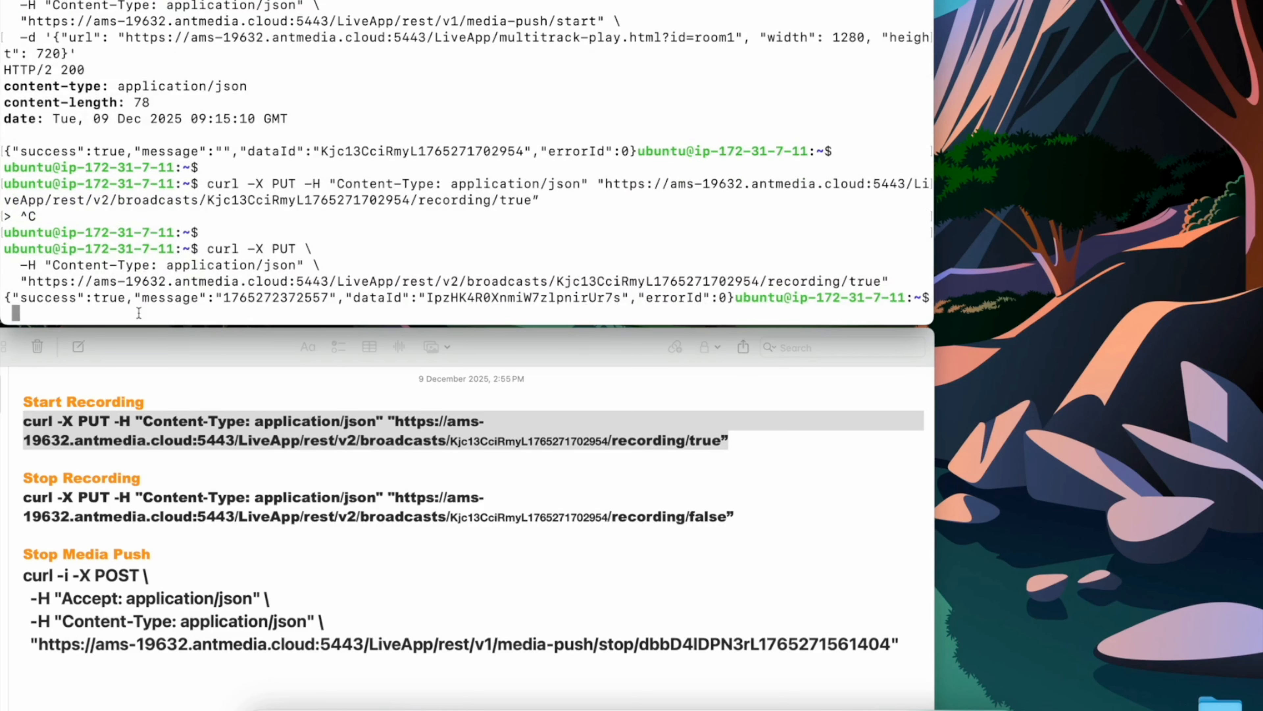
# Step: Examine the recording response ids and the Media Push stream's recording options in the dashboard
pyautogui.doubleClick(115, 301)
pyautogui.doubleClick(272, 301)
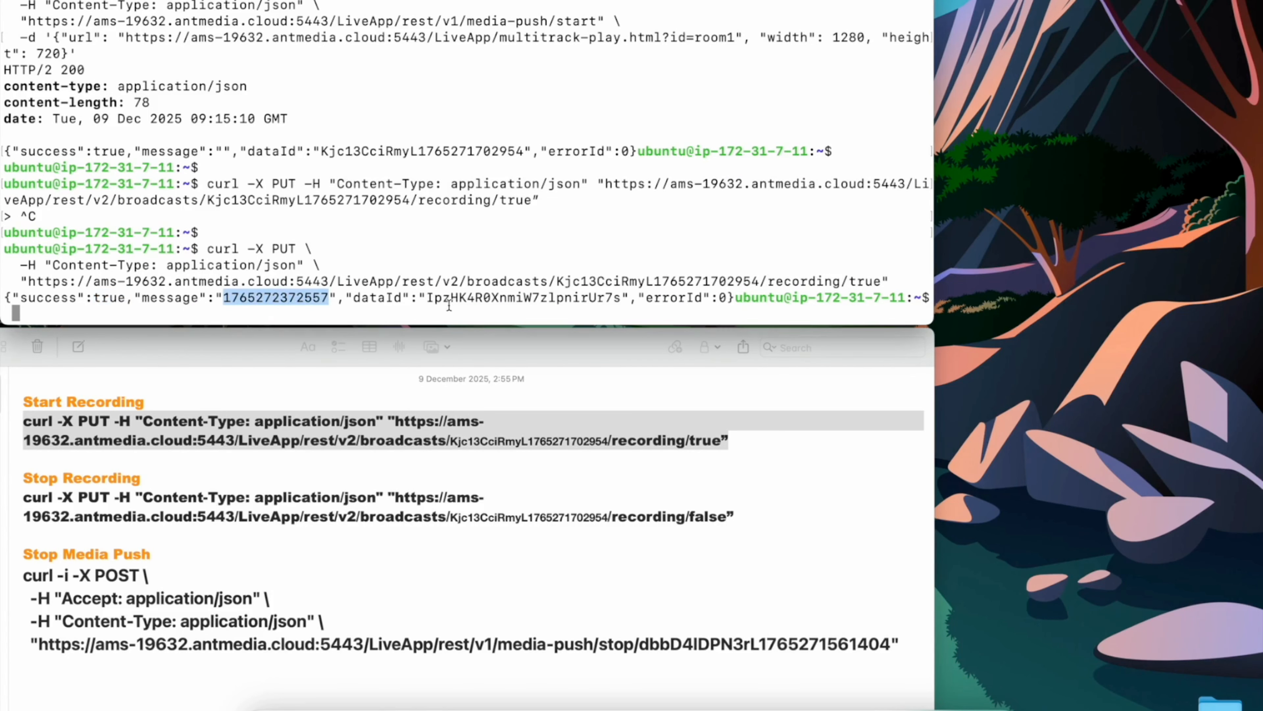
pyautogui.doubleClick(503, 297)
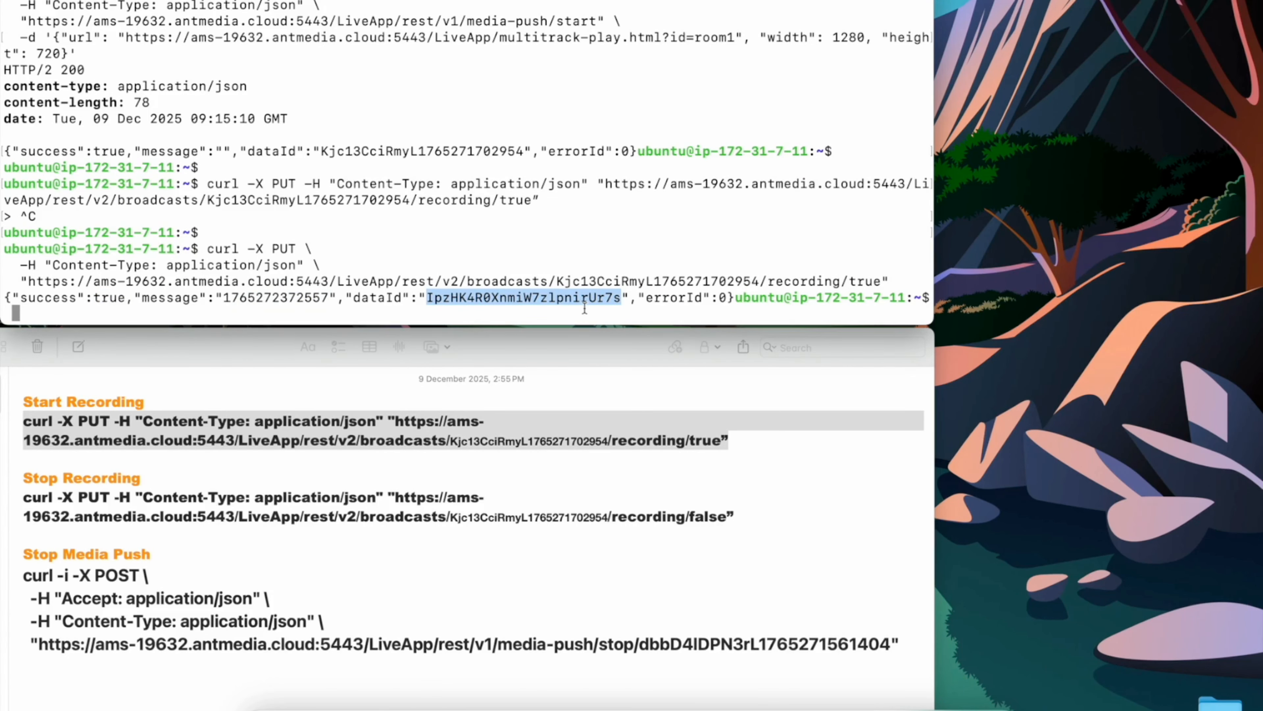
pyautogui.hotkey('ctrl', 'Right')
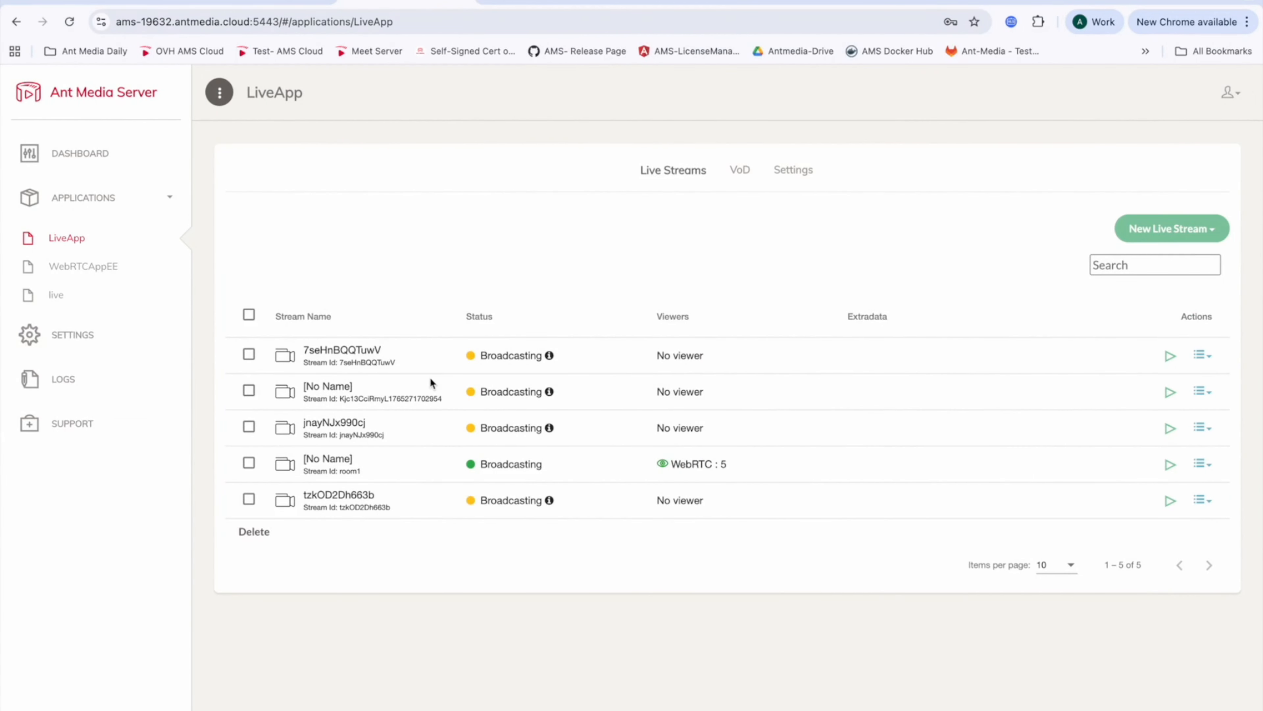
pyautogui.click(1202, 392)
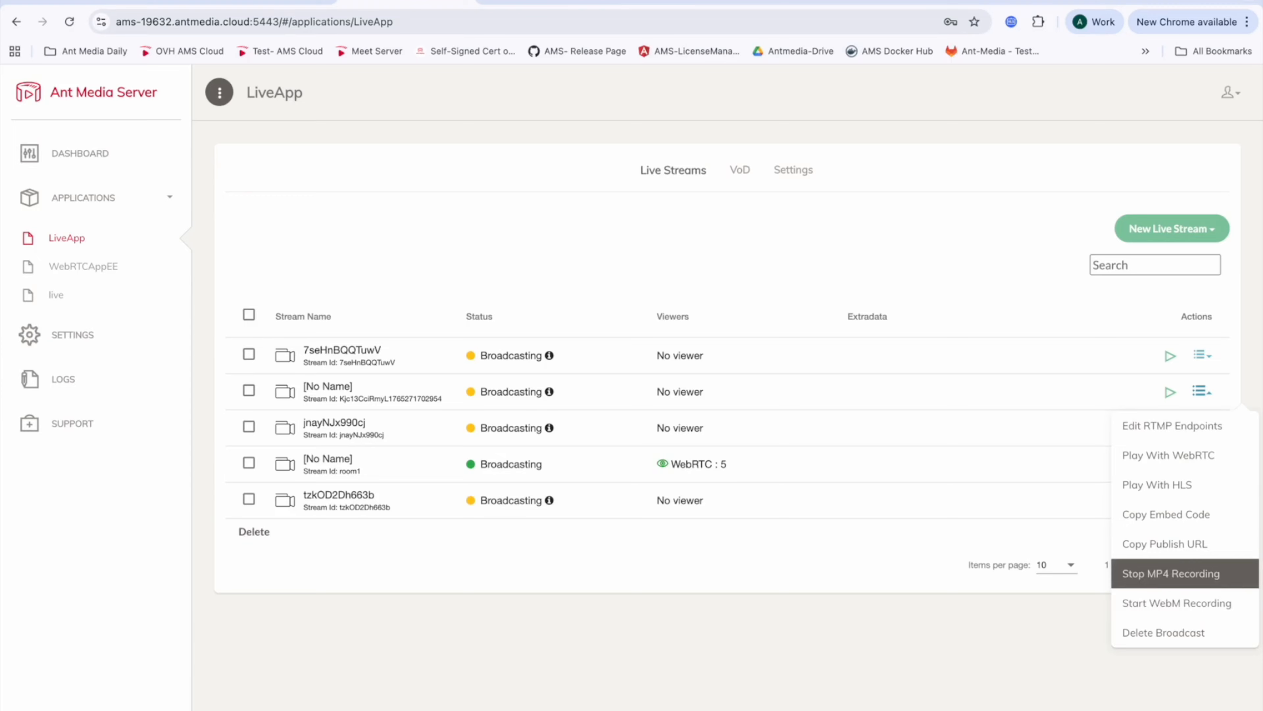
pyautogui.hotkey('ctrl', 'Left')
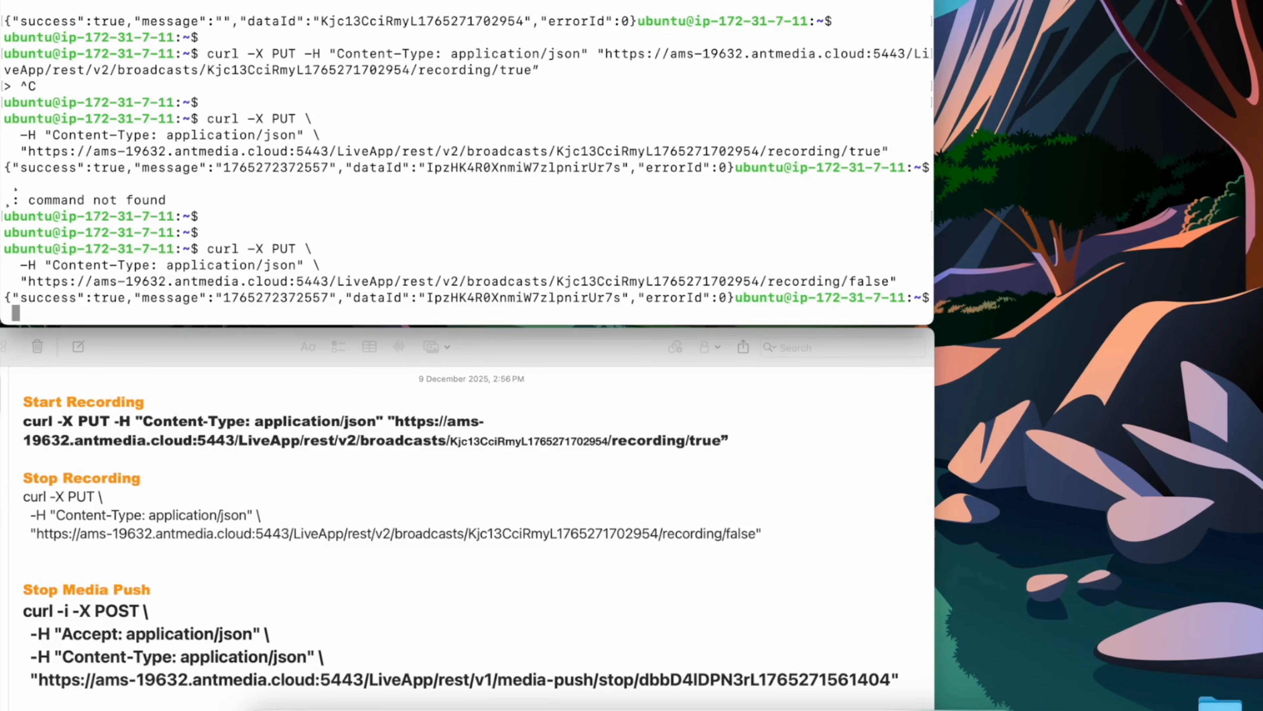
# Step: Cancel the pending input and run the Stop Recording request for the Media Push stream in the terminal
pyautogui.hotkey('ctrl', 'c')
pyautogui.press('Return')
pyautogui.press('Return')
pyautogui.press('super+v')
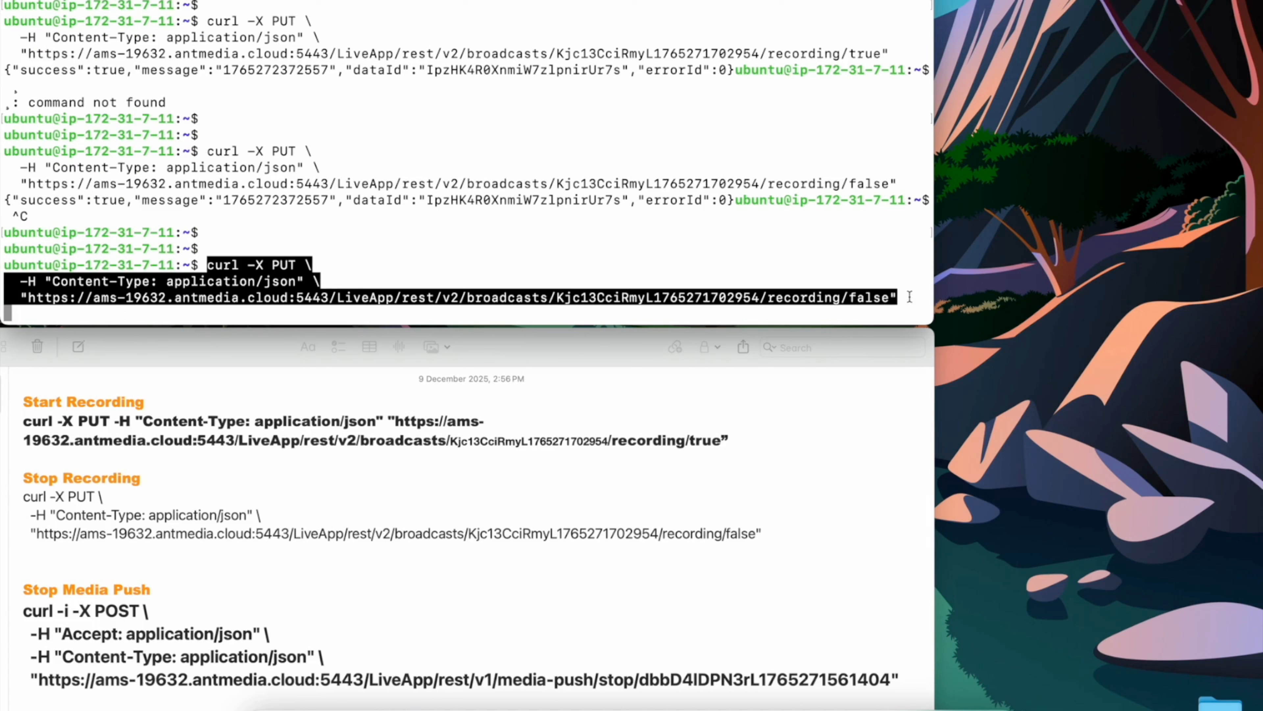
pyautogui.press('Return')
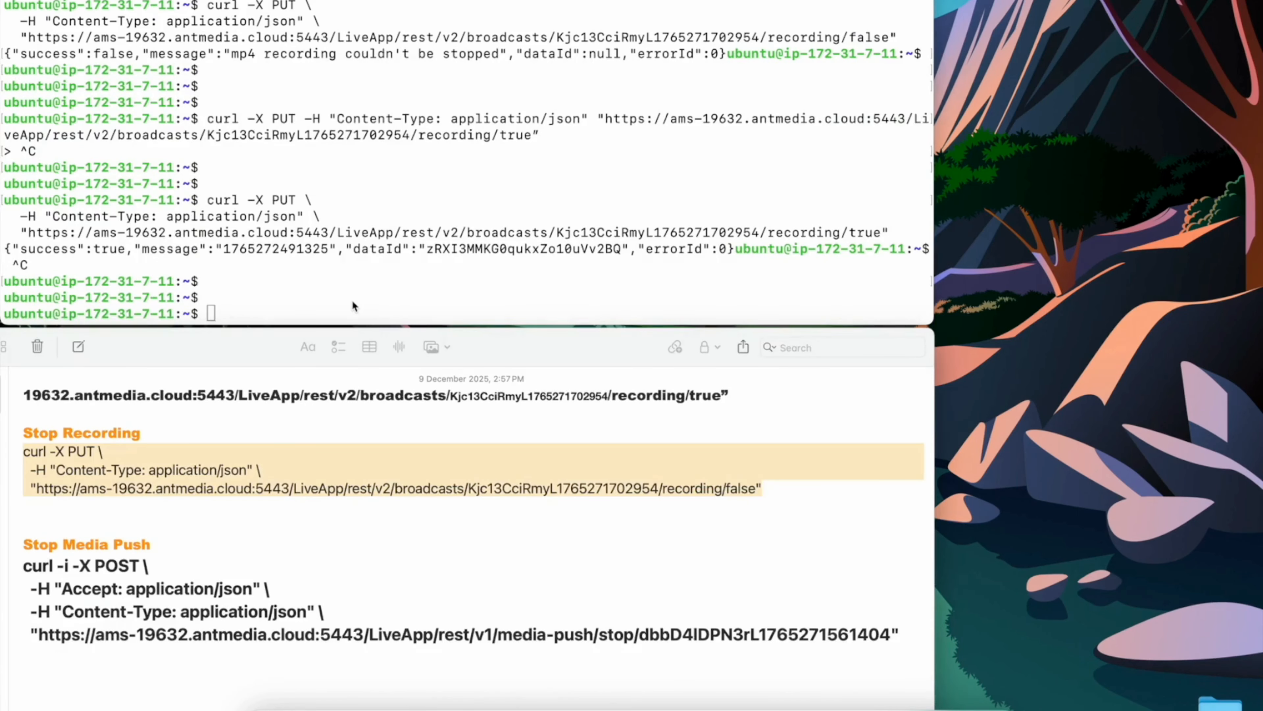
# Step: Run the Stop Recording request once more to end the newly started recording
pyautogui.press('super+v')
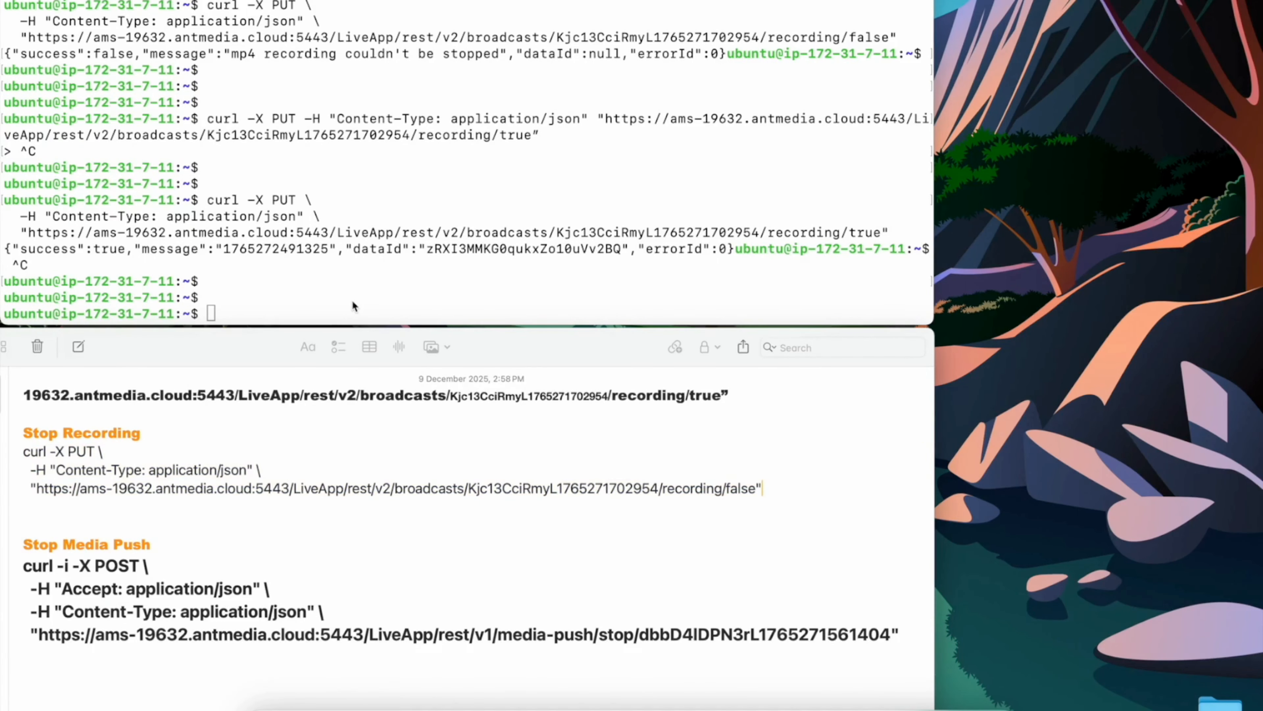
pyautogui.click(318, 288)
pyautogui.press('super+v')
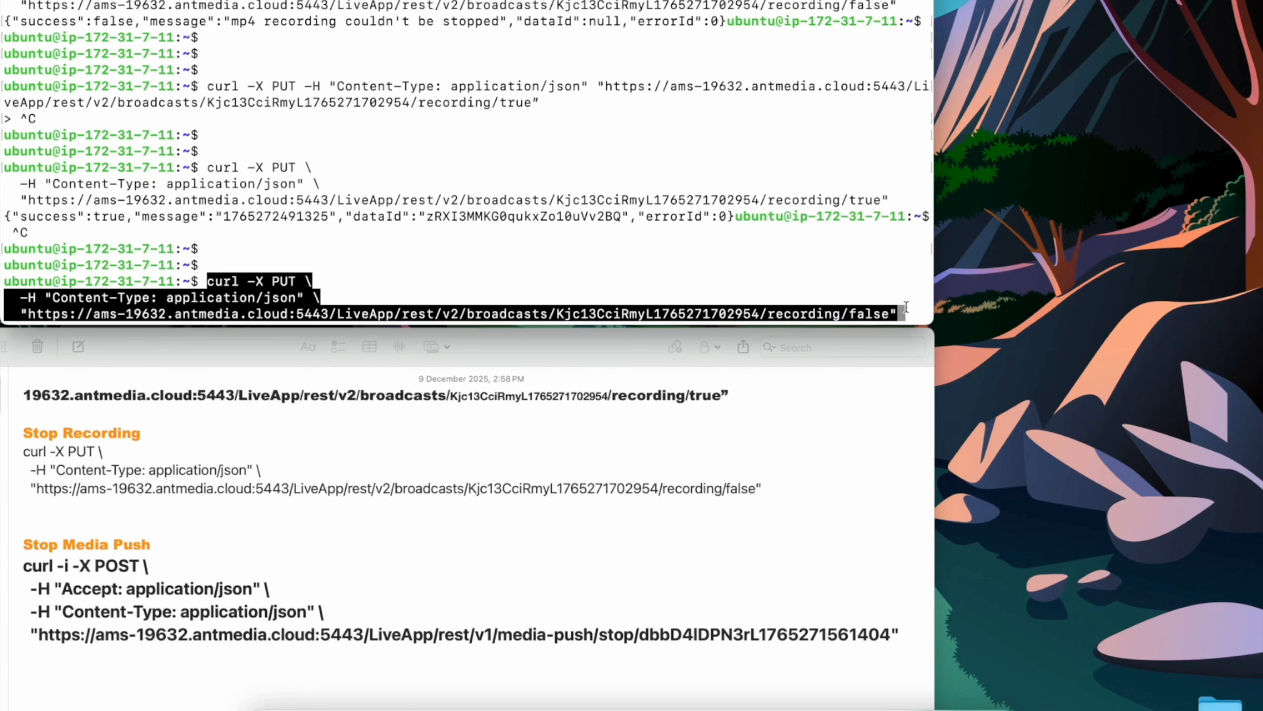
pyautogui.press('Return')
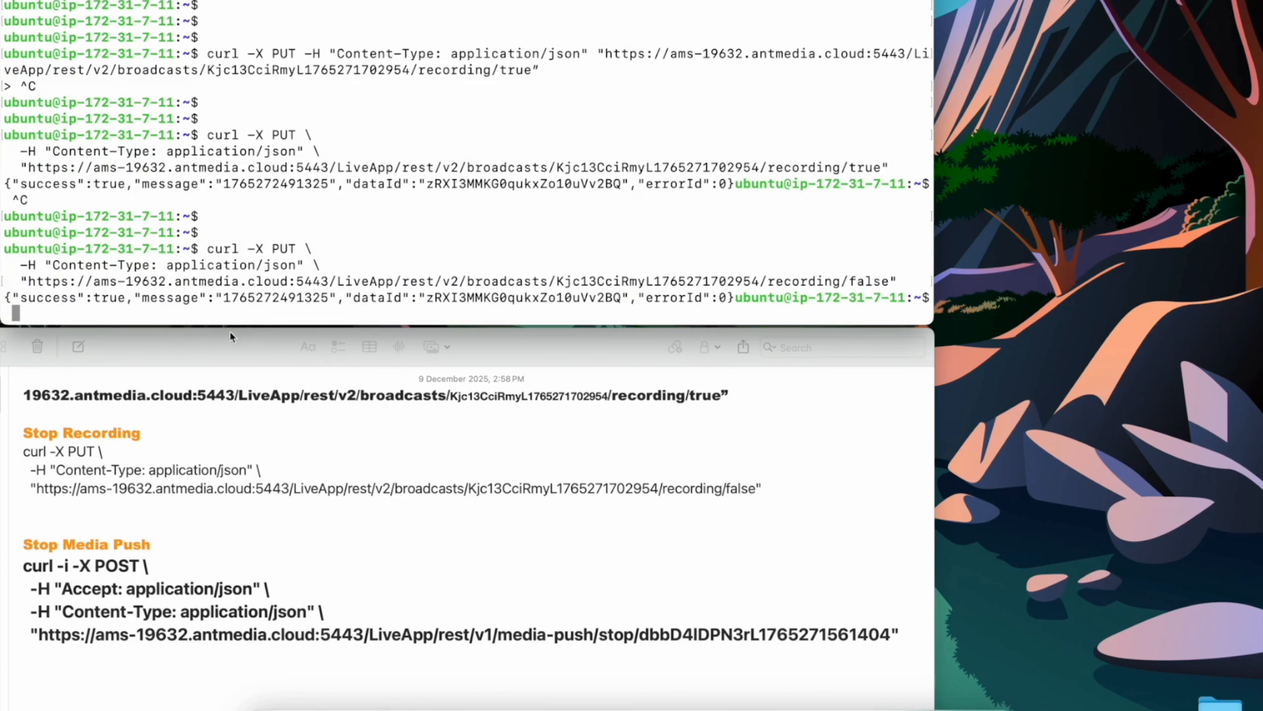
# Step: Check room1's recording options and review the recorded files in the VoD list, then return to live streams
pyautogui.doubleClick(114, 298)
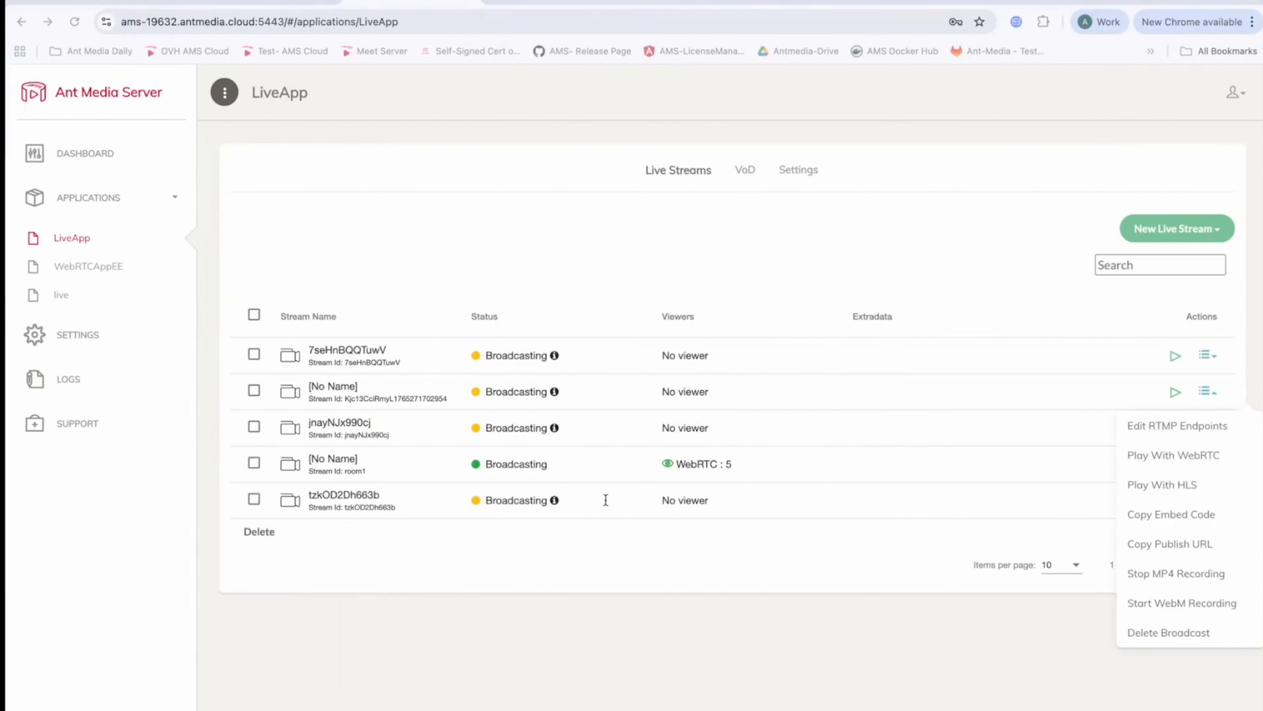
pyautogui.click(1202, 464)
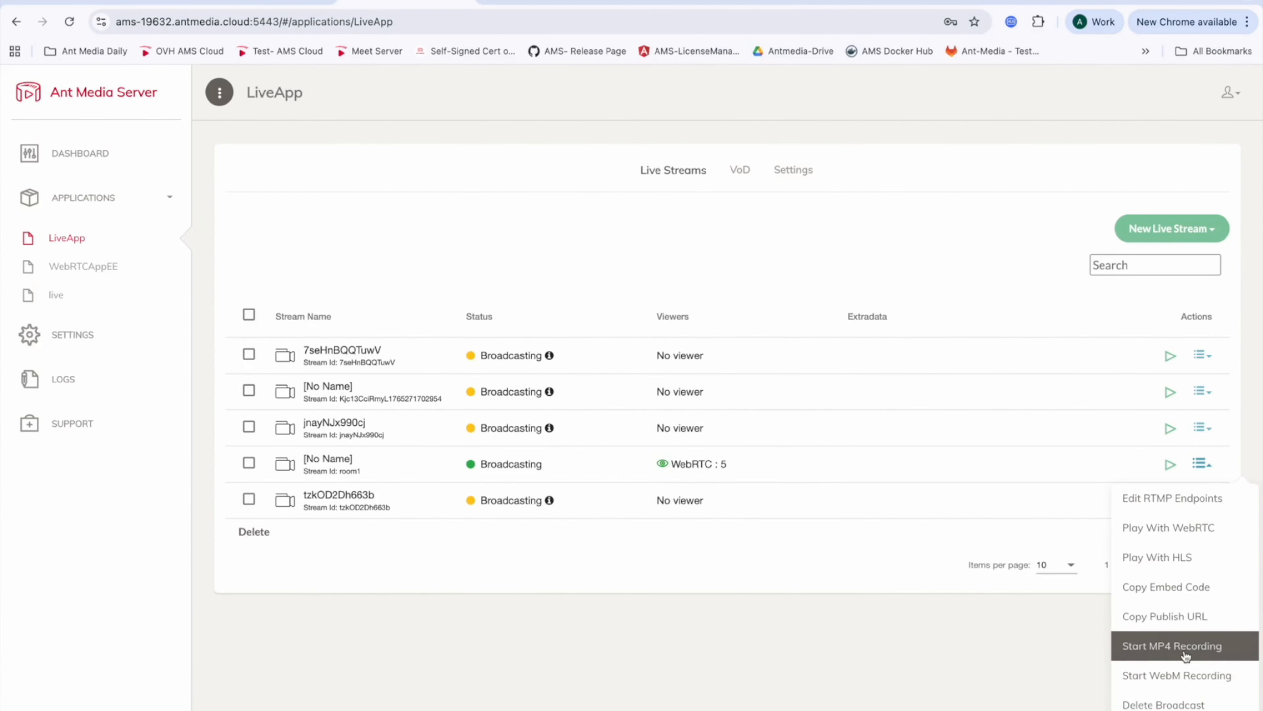
pyautogui.click(676, 567)
pyautogui.click(740, 169)
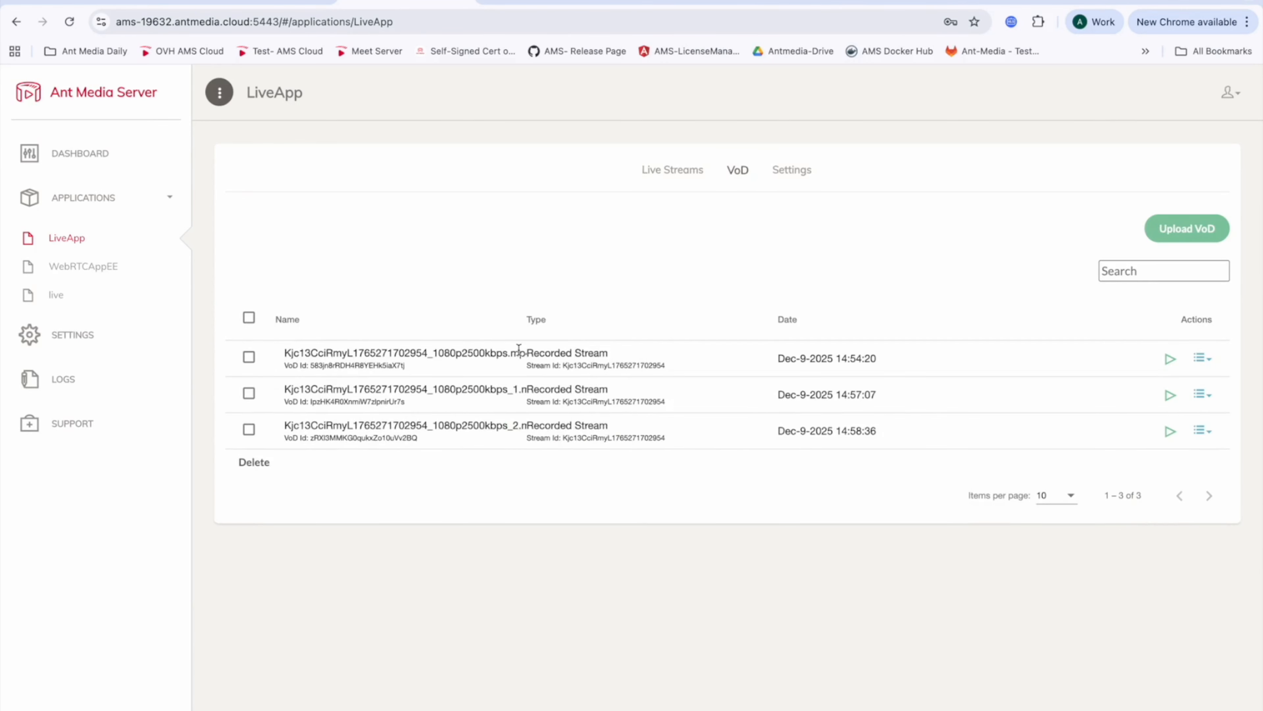
pyautogui.click(673, 170)
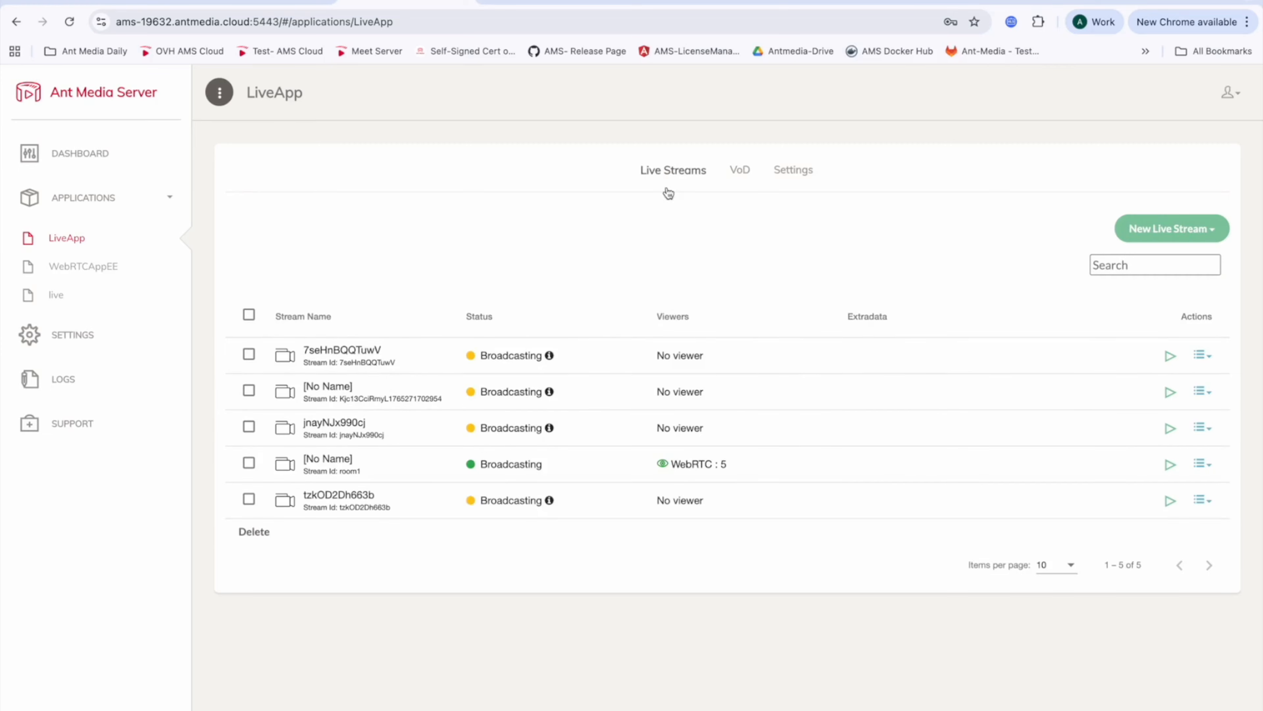